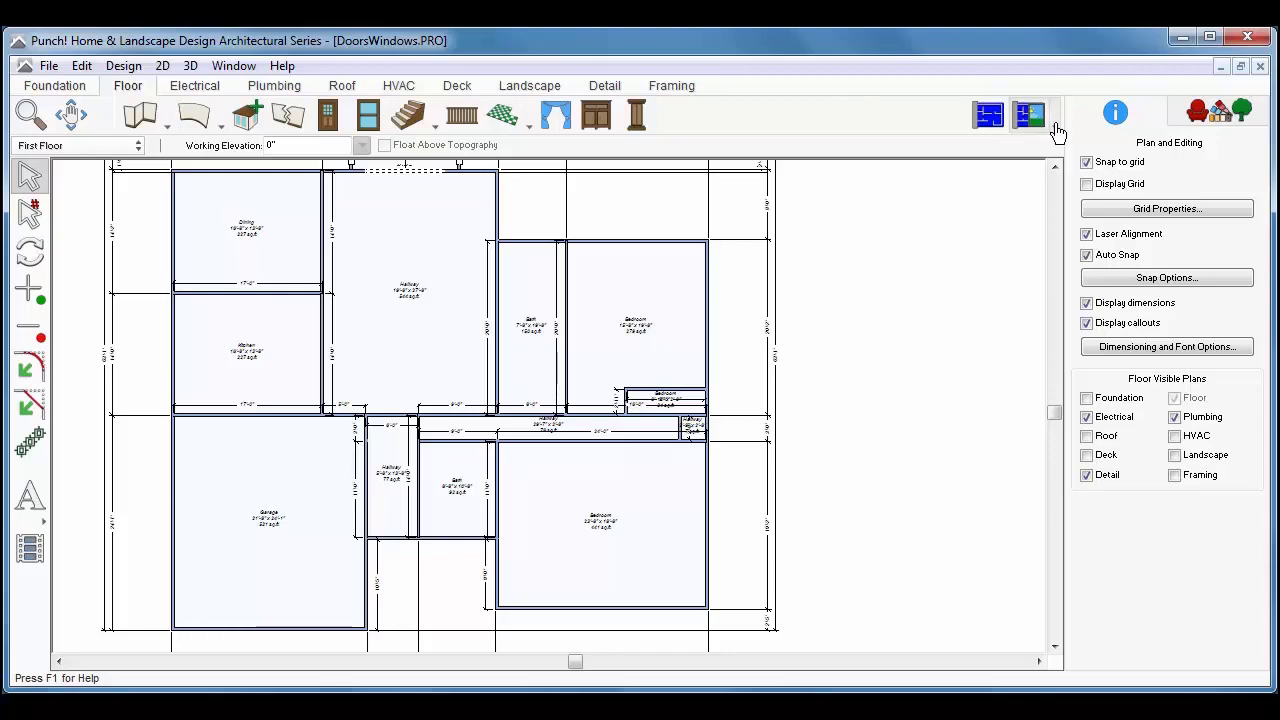
Show the plan beside a 3D view, turn the camera, and pan the Kitchen and Garage into view
left_click(1055, 127)
left_click(1070, 193)
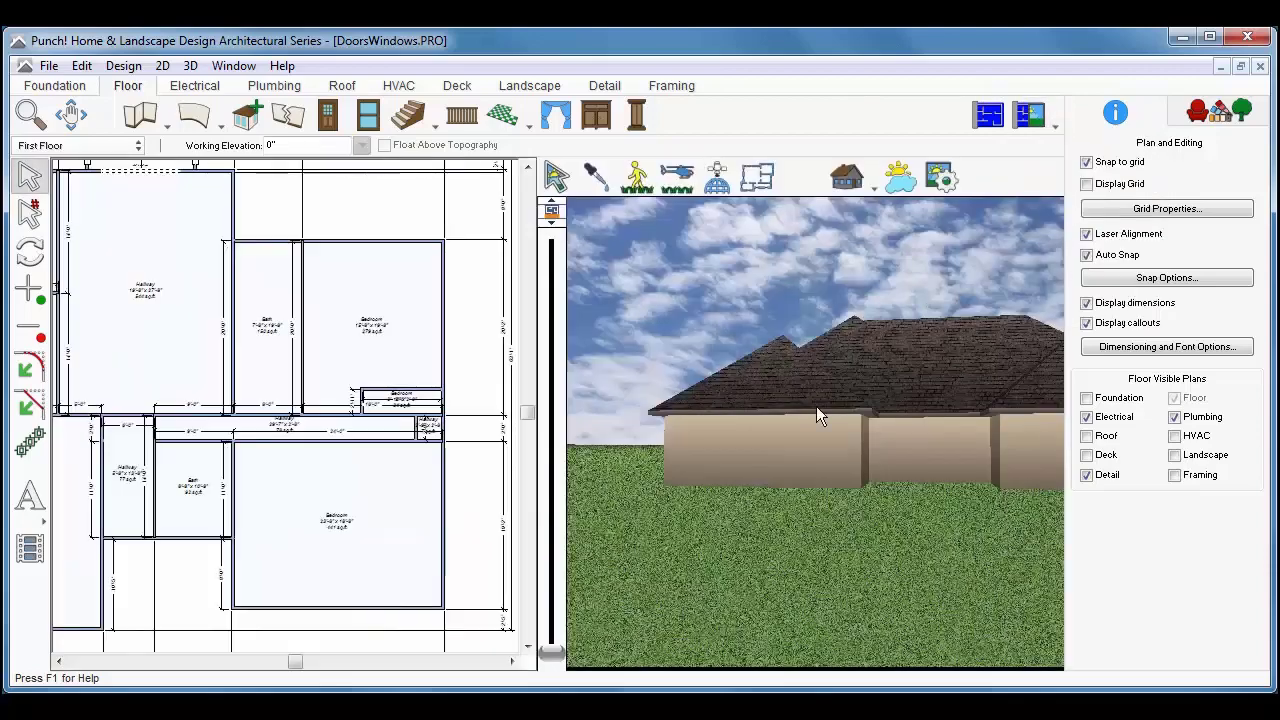
left_click_drag(757, 395, 837, 491)
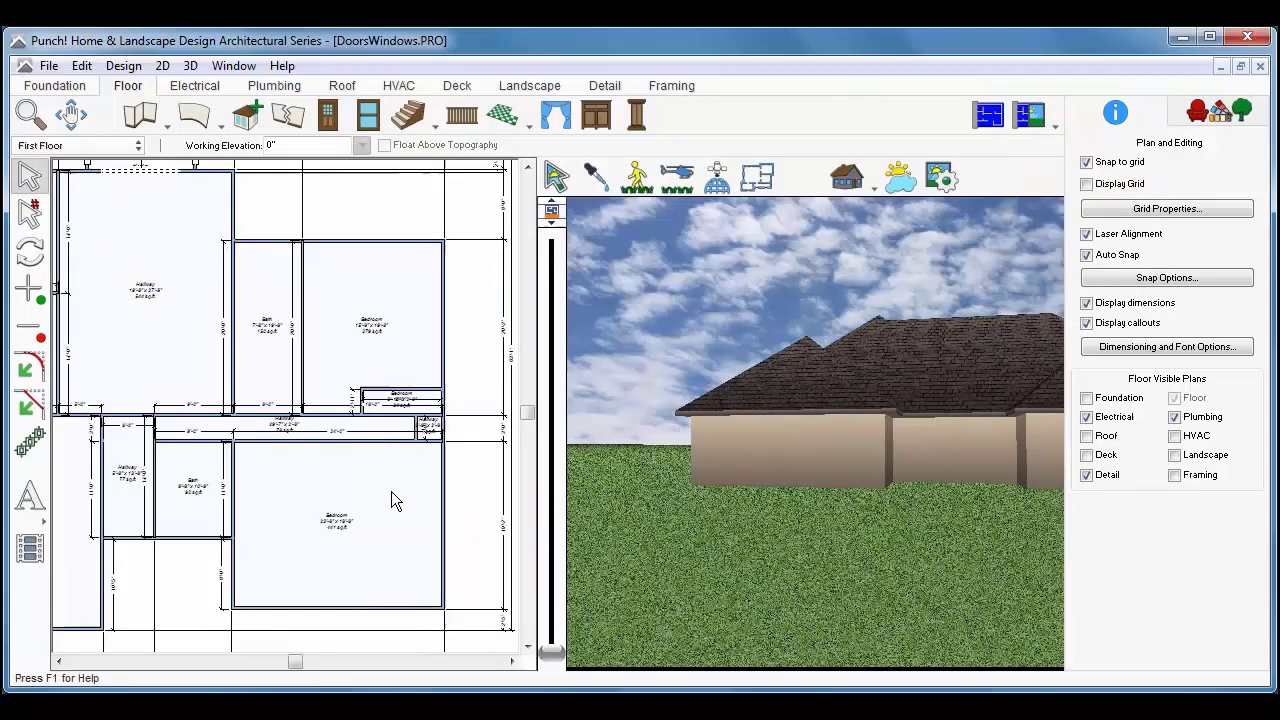
left_click(70, 113)
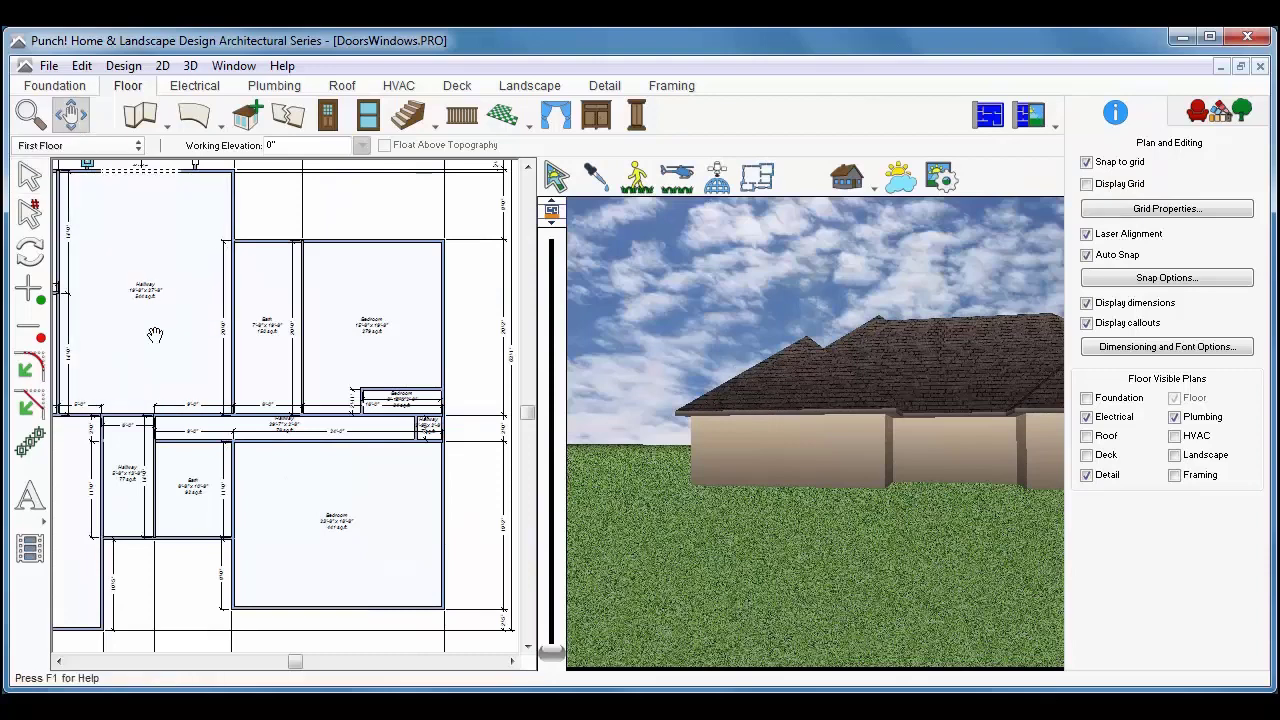
left_click_drag(134, 286, 413, 256)
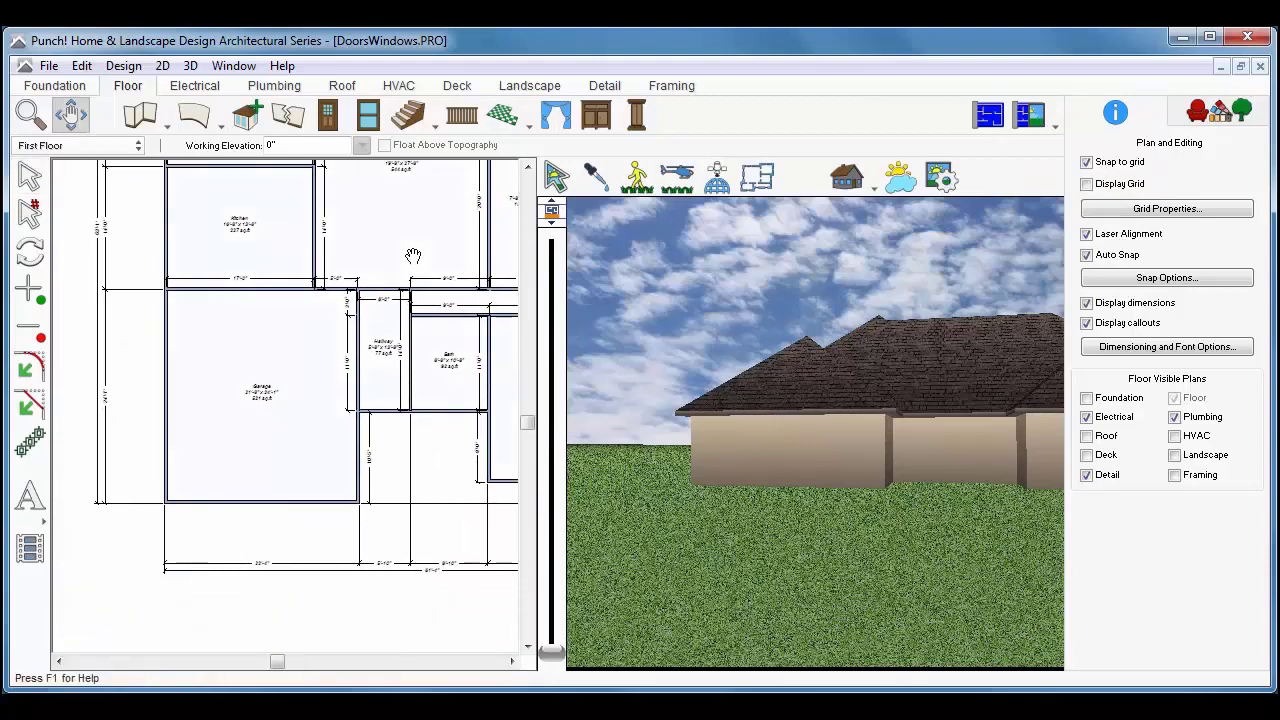
Place an 18'-0" Garage Door at the midpoint of the garage's bottom wall
left_click(327, 113)
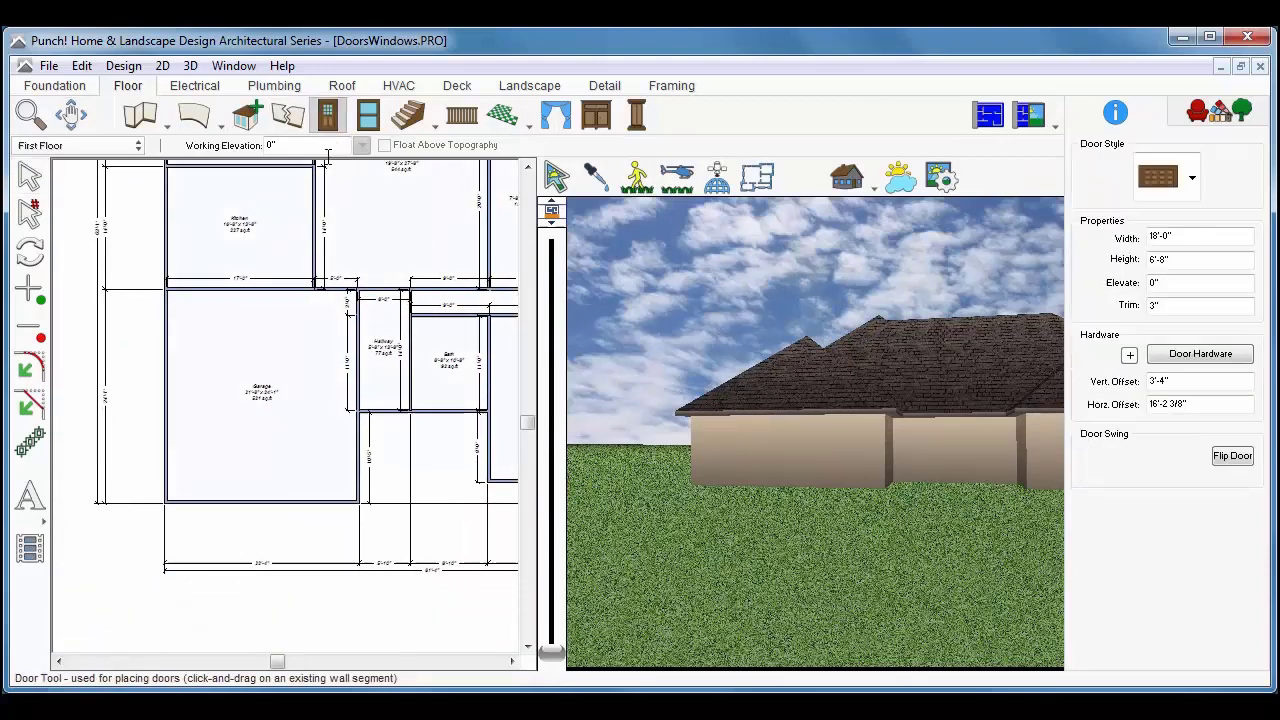
left_click(1192, 177)
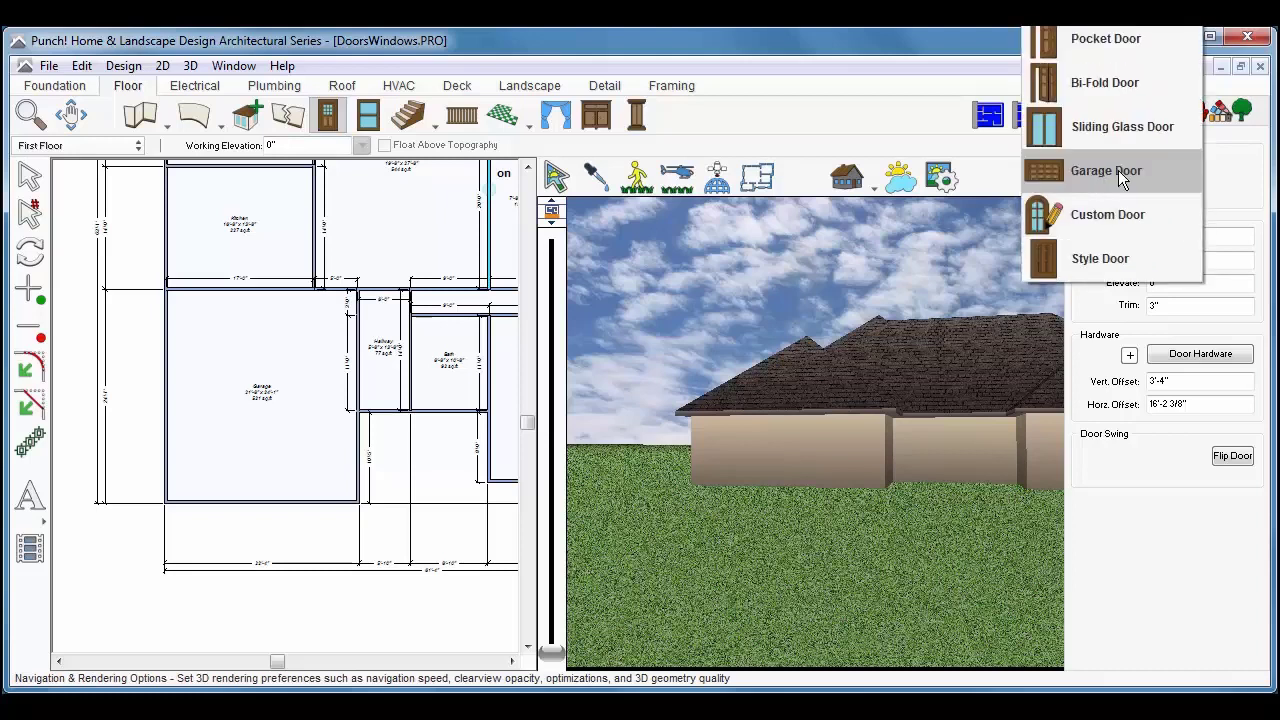
left_click(1087, 177)
left_click(1183, 238)
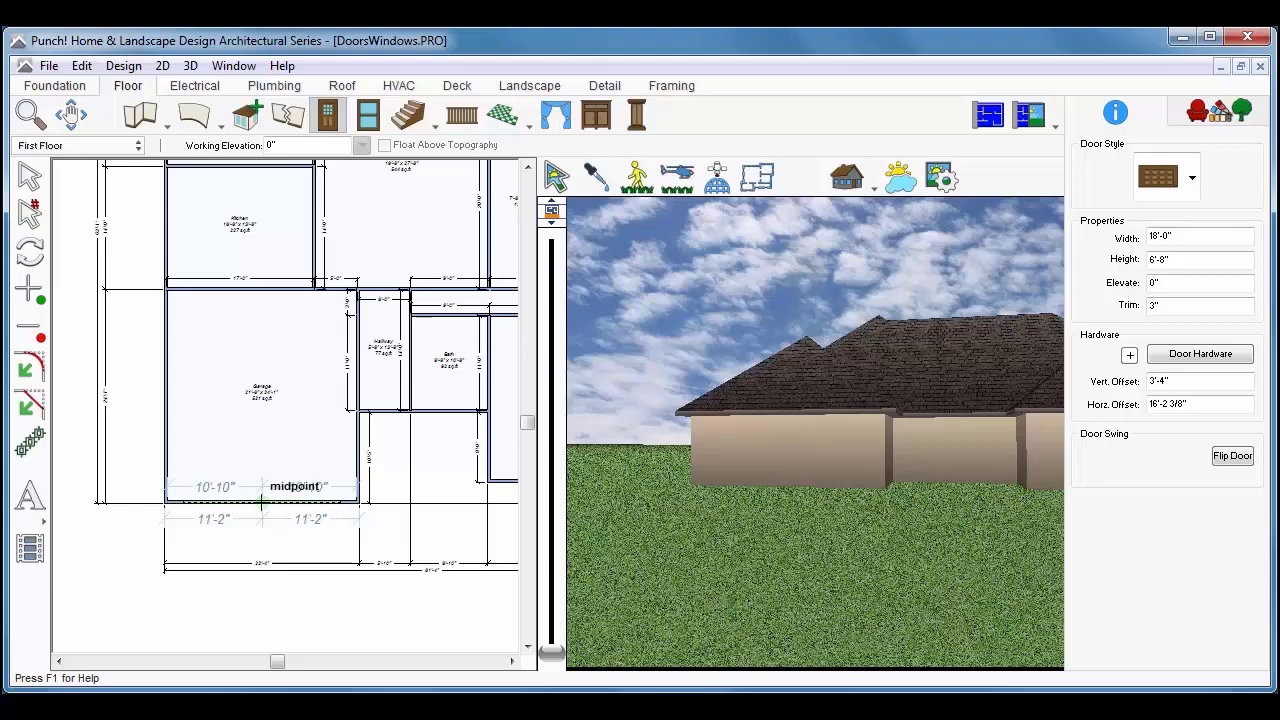
left_click(262, 499)
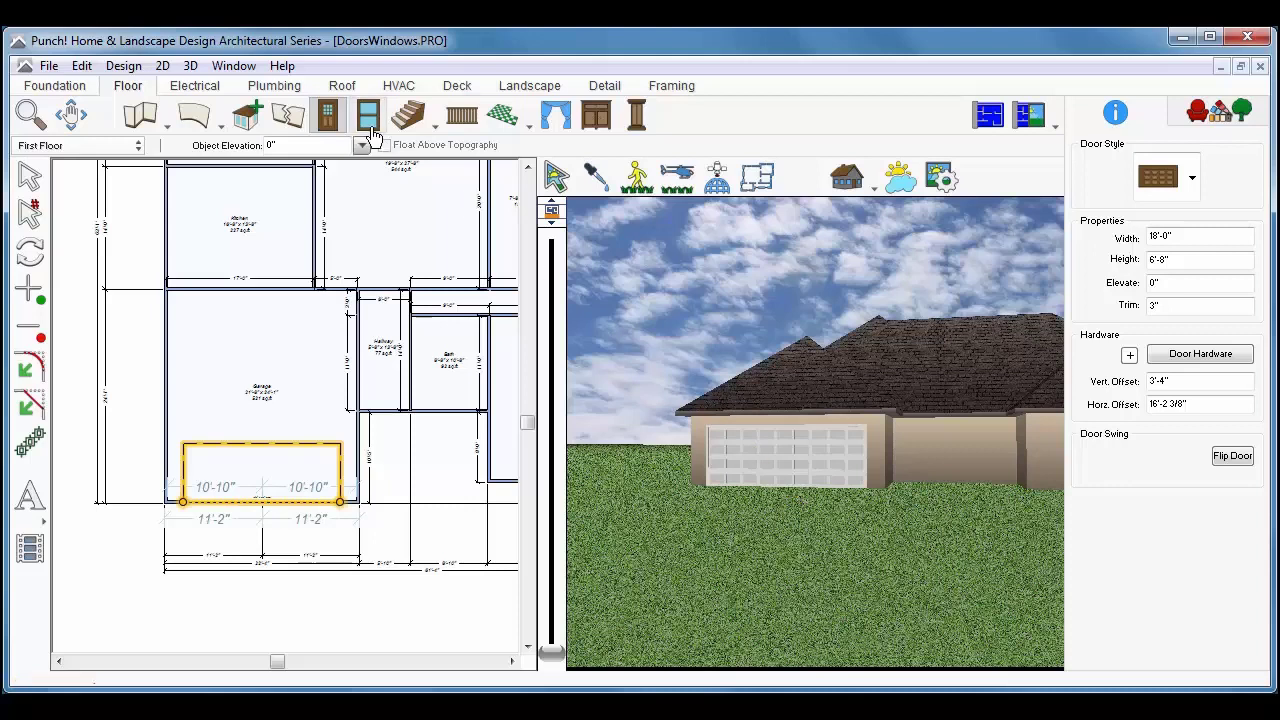
Pick the Light oval-glass custom door and set its width to 3'
left_click(328, 118)
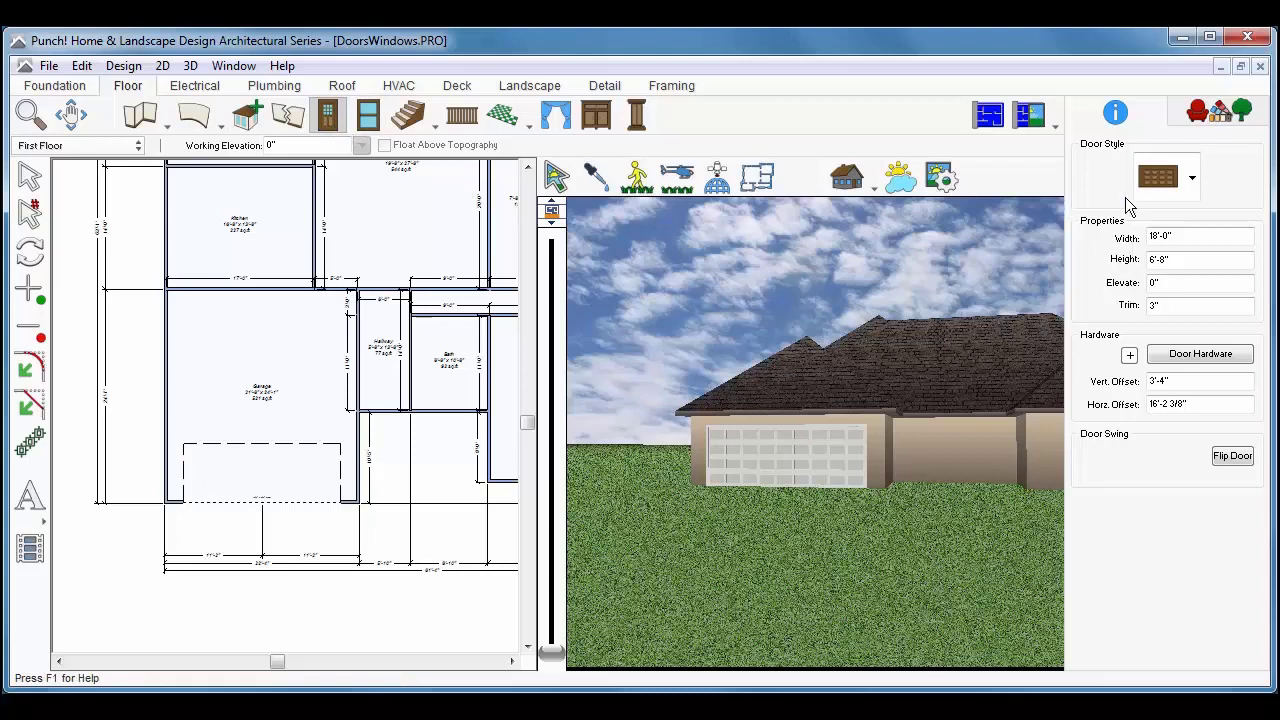
left_click(1168, 185)
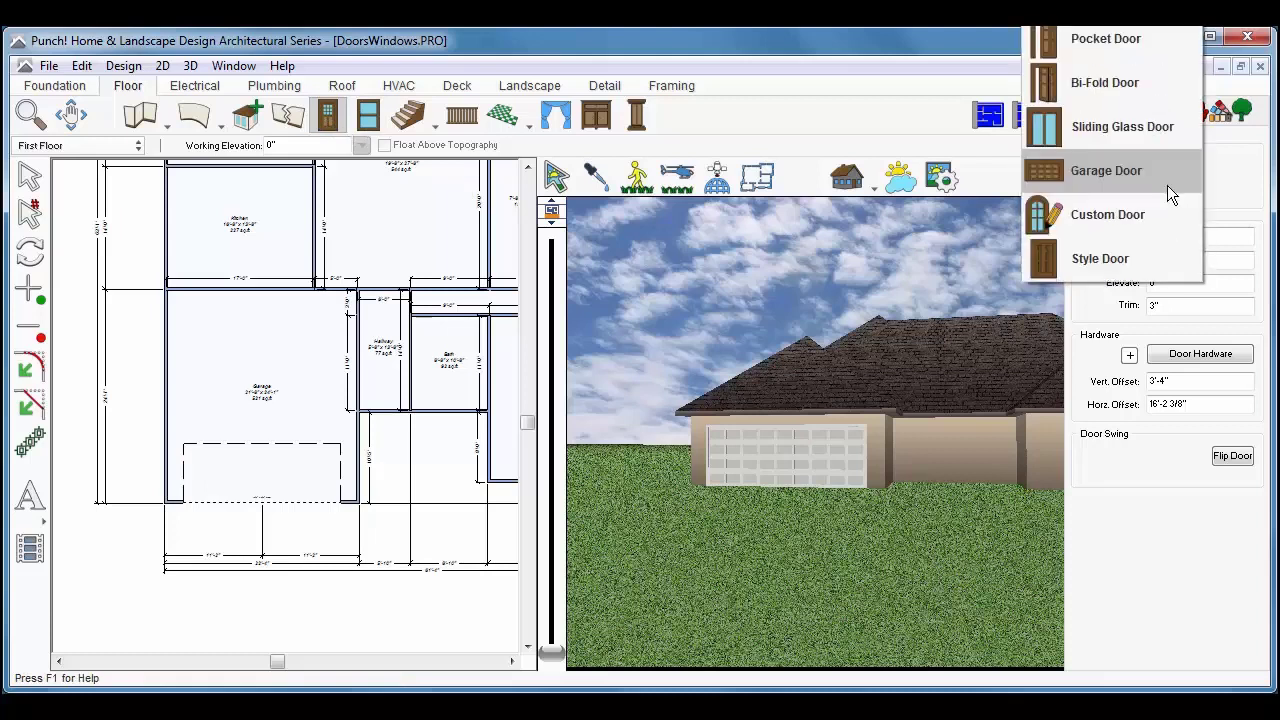
left_click(1108, 215)
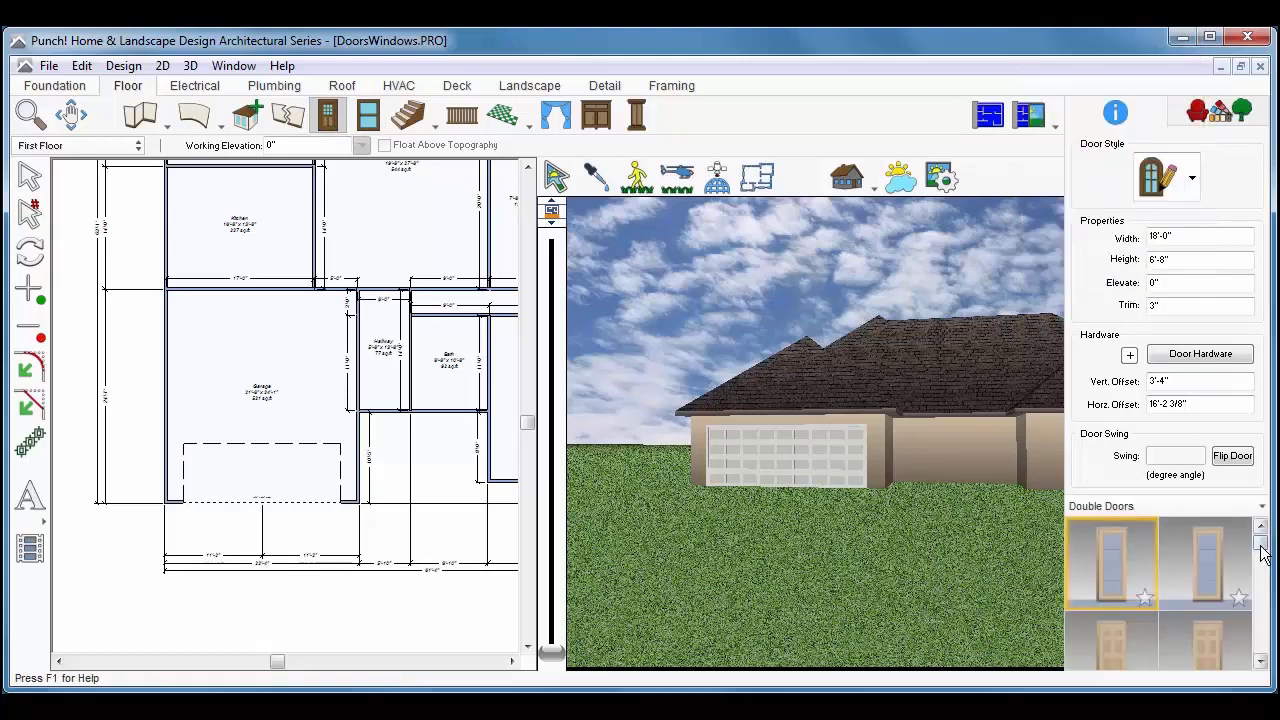
left_click(1260, 507)
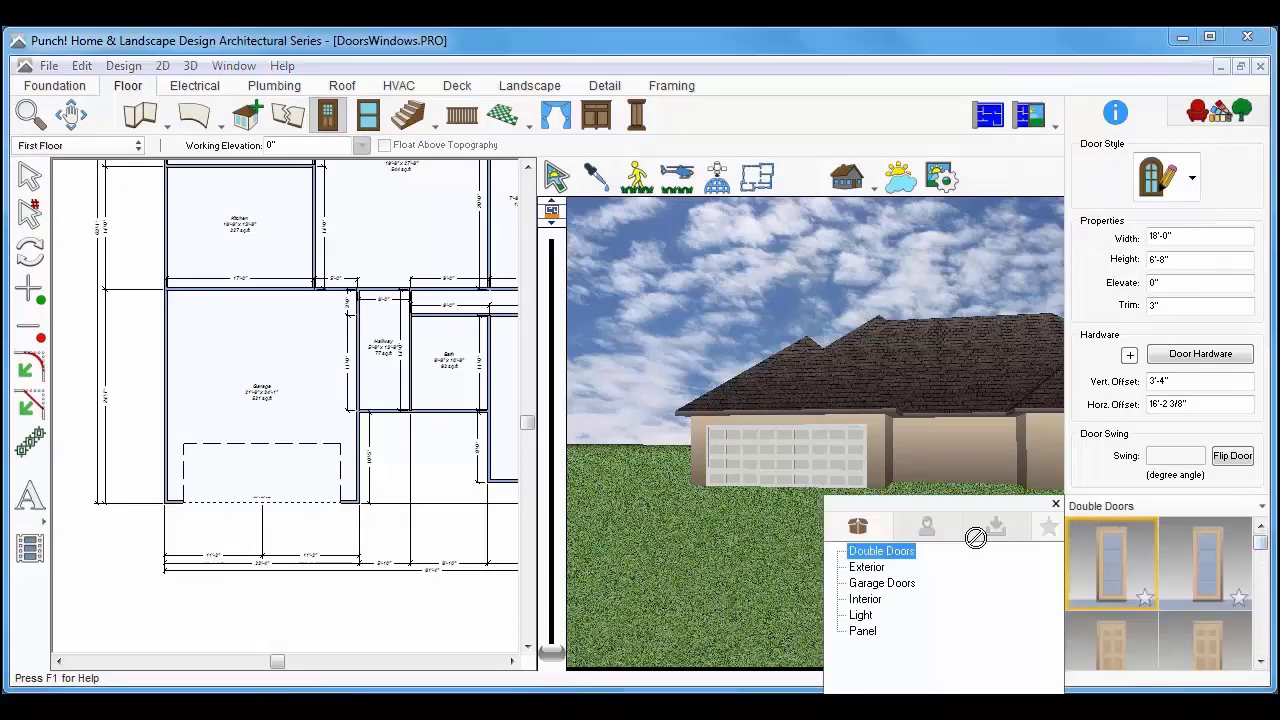
left_click(860, 615)
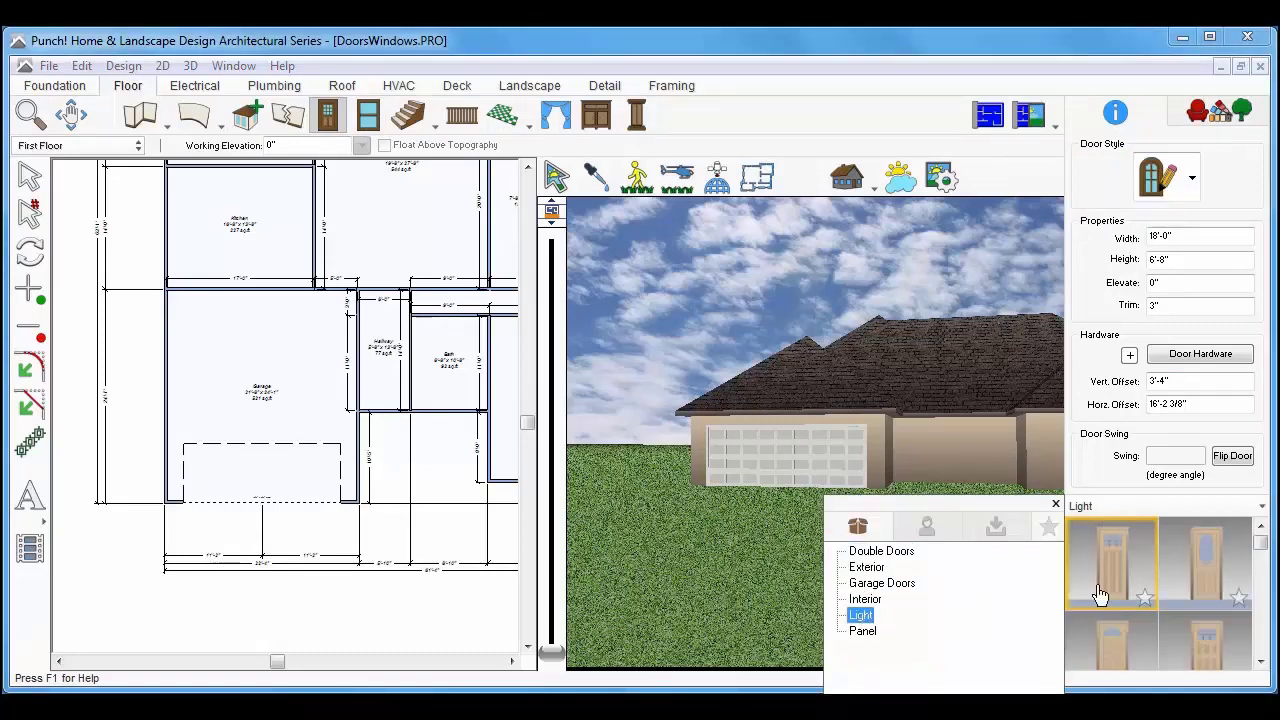
left_click(1055, 503)
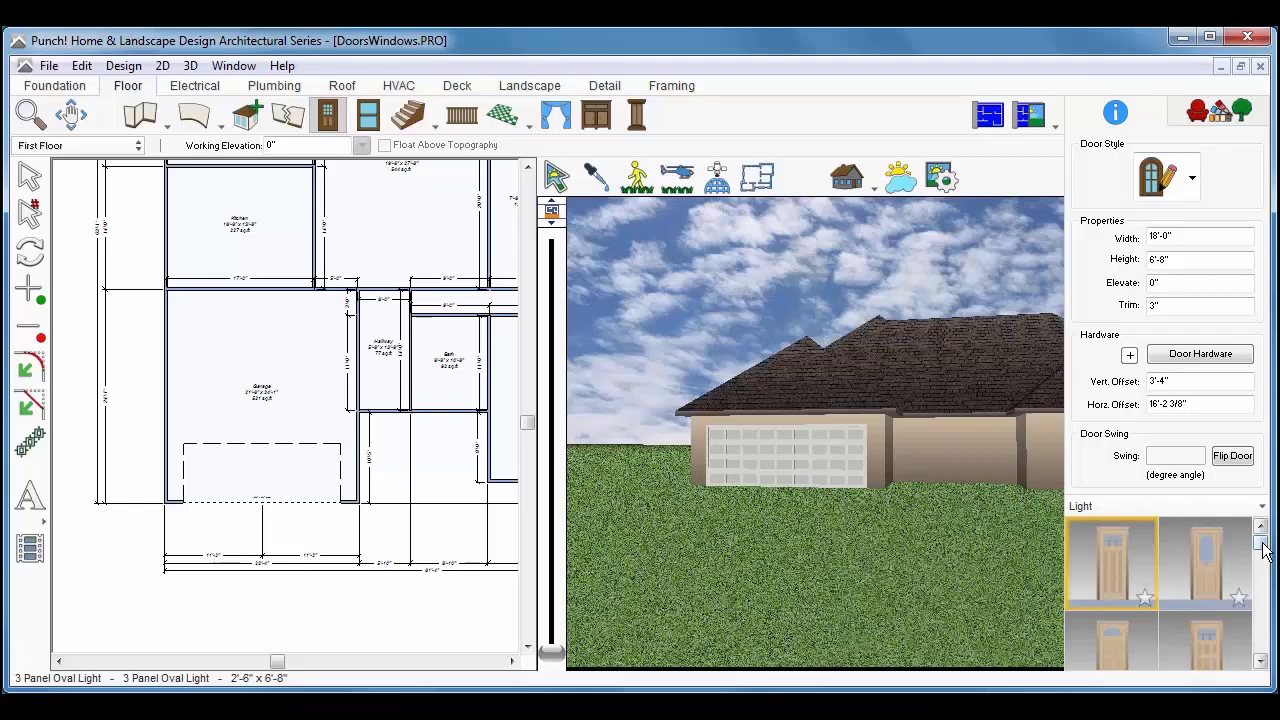
left_click(1210, 587)
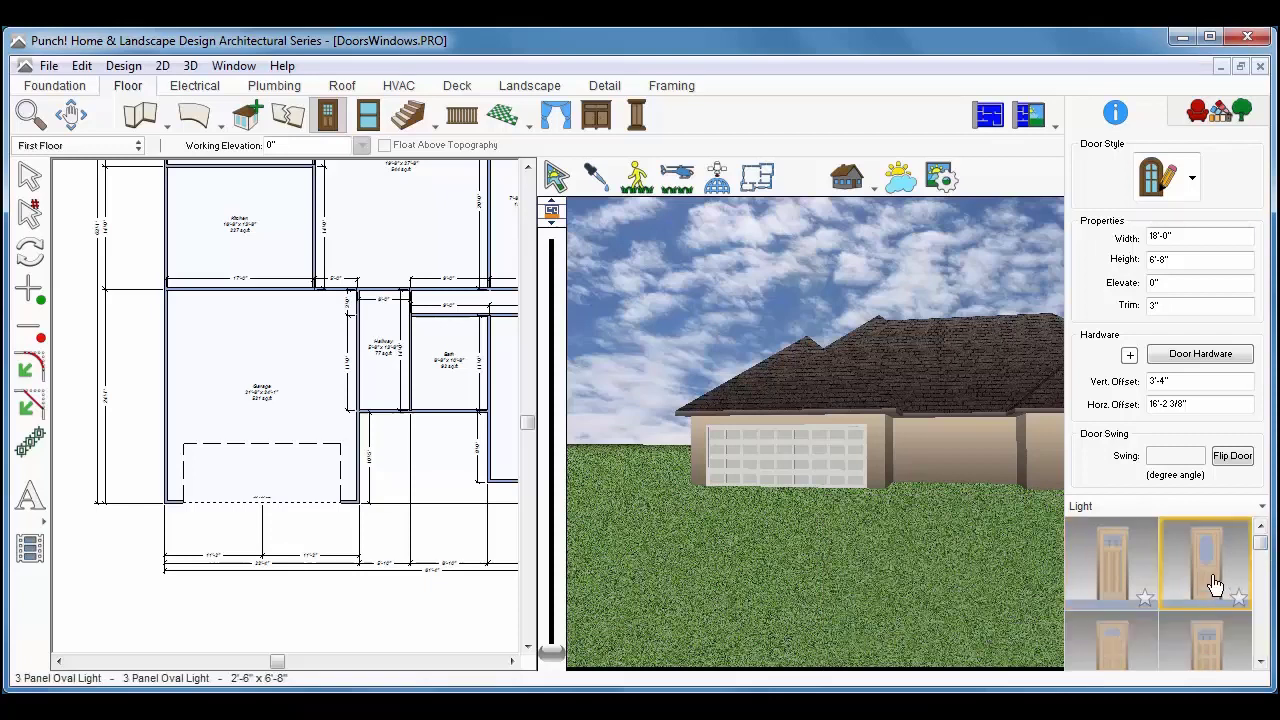
left_click(1188, 236)
type("3'")
key("Return")
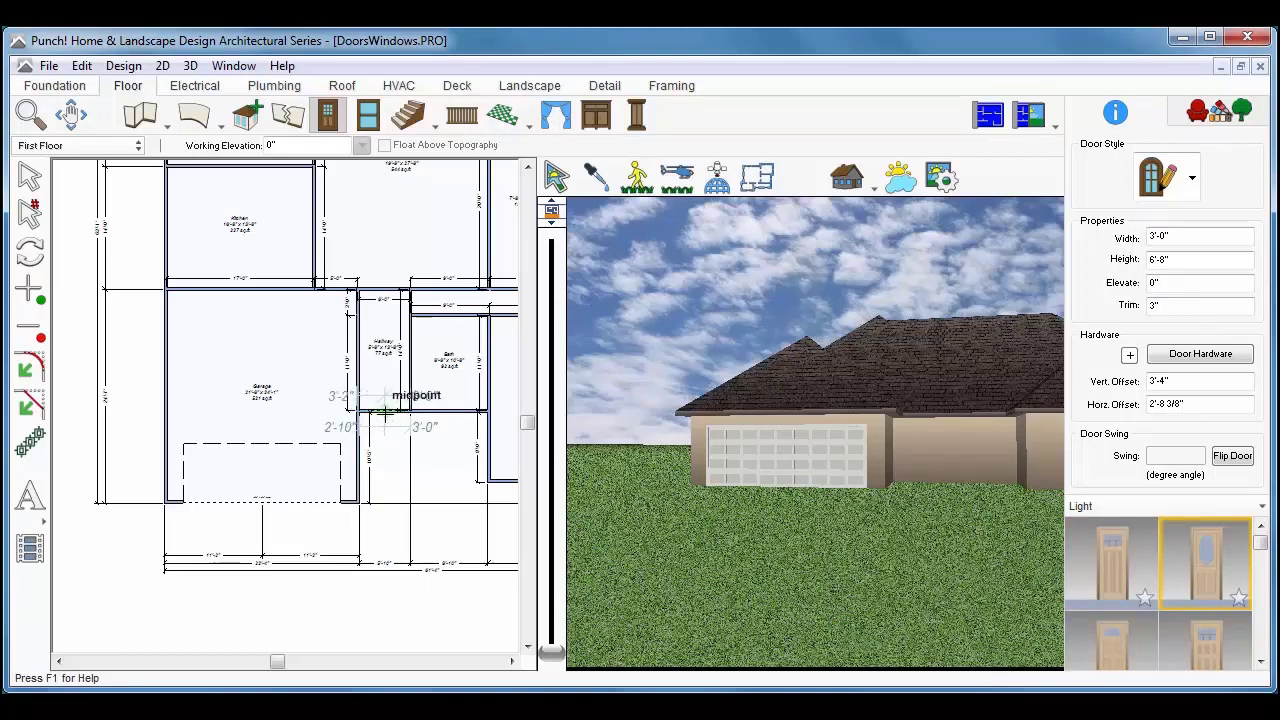
Place the oval-glass door at the hallway wall midpoint with a -20° swing
left_click(384, 412)
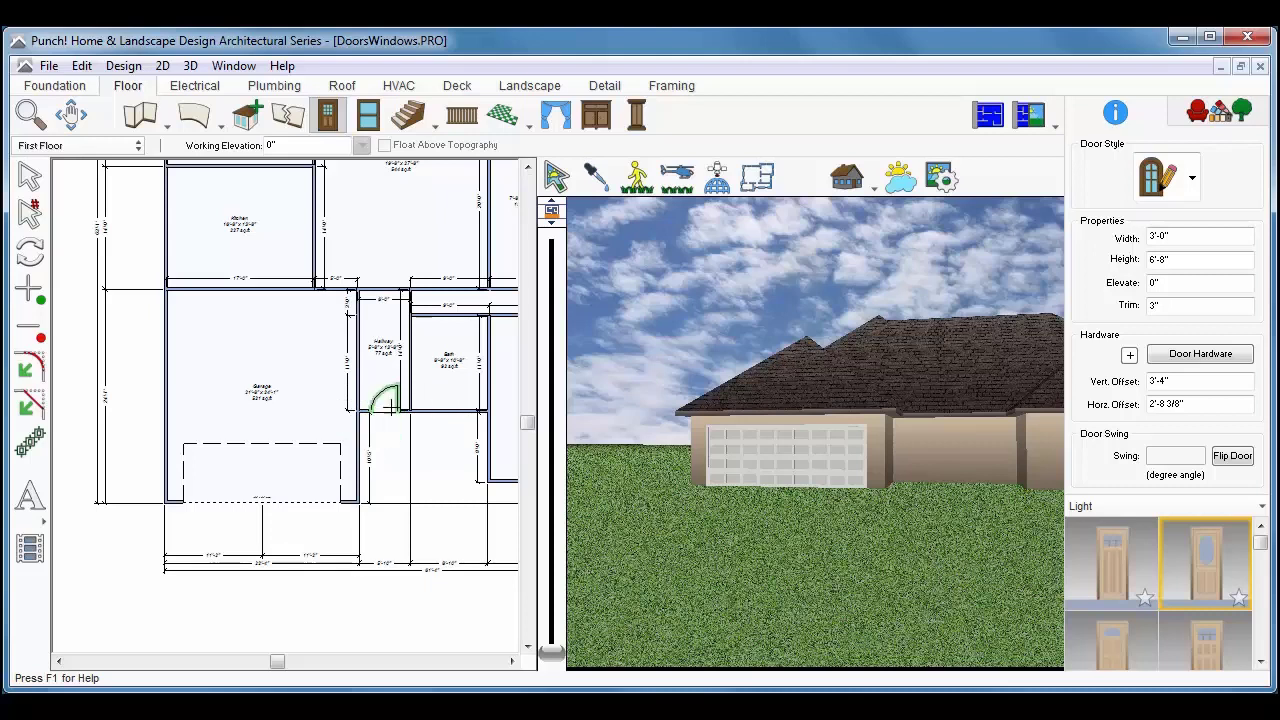
left_click(388, 404)
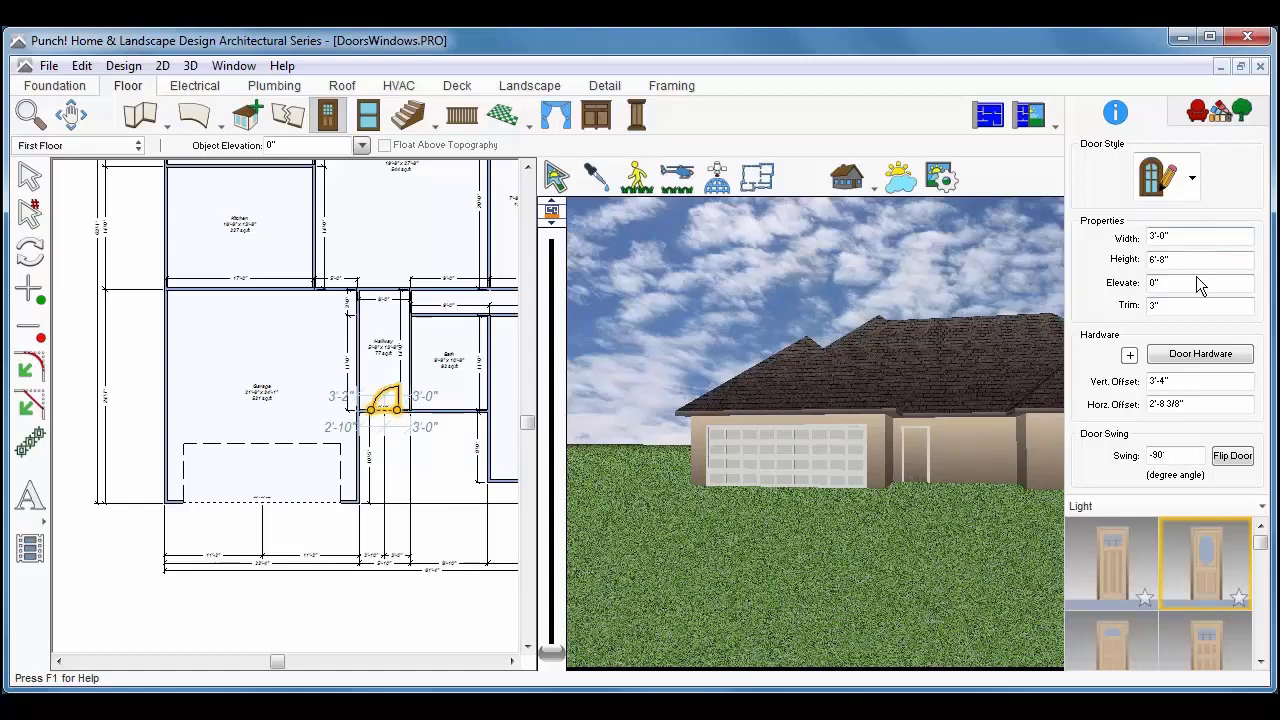
left_click(1232, 457)
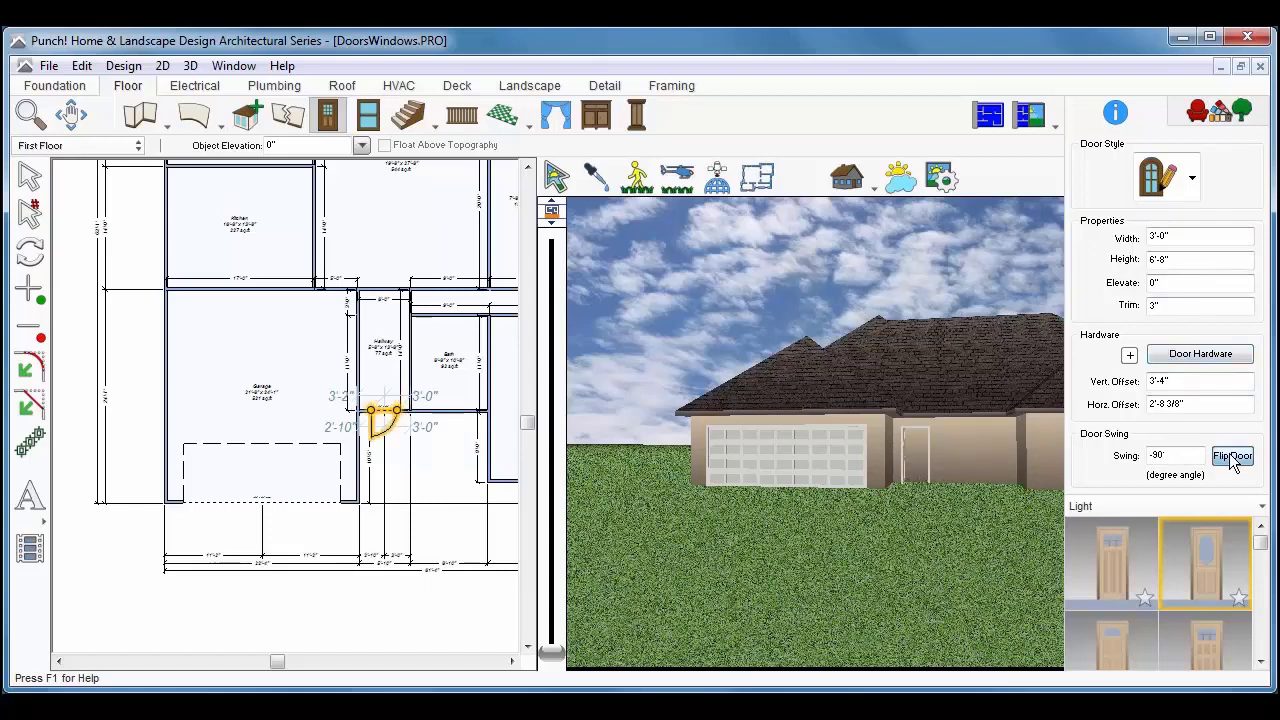
left_click(1232, 457)
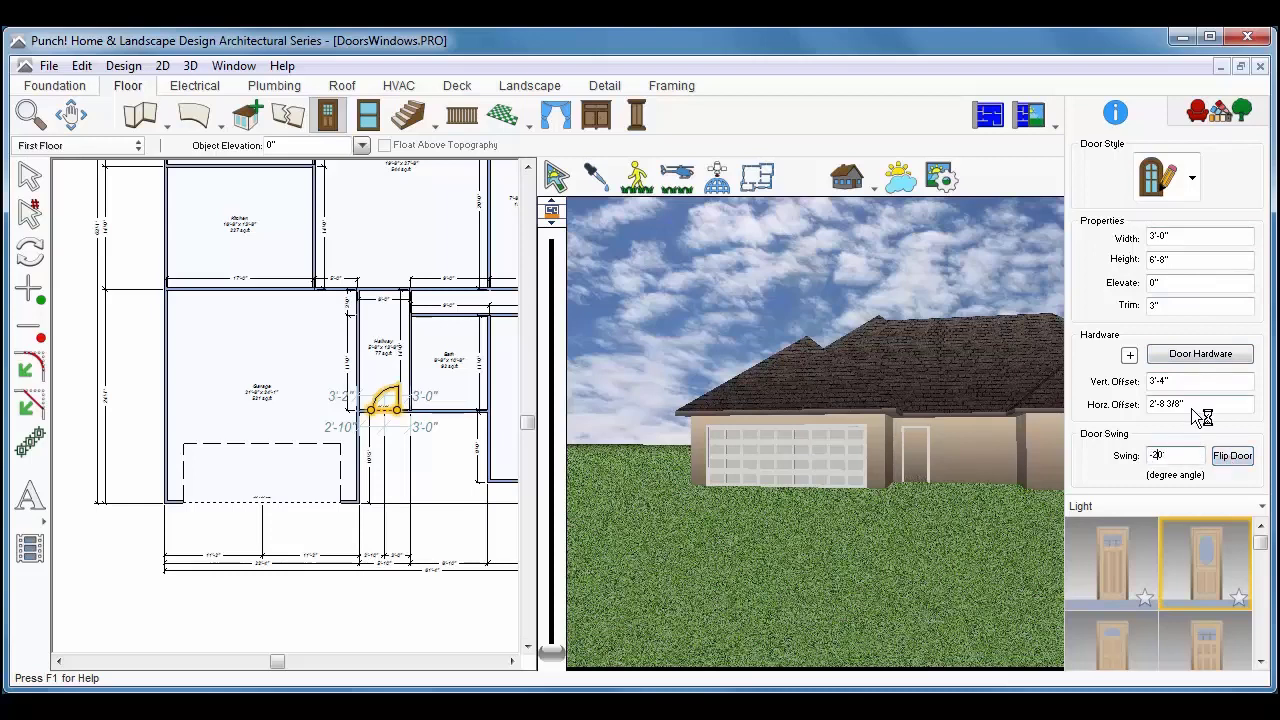
key("Return")
mouse_move(1034, 537)
left_mouse_down()
mouse_move(963, 295)
mouse_move(931, 329)
left_mouse_up()
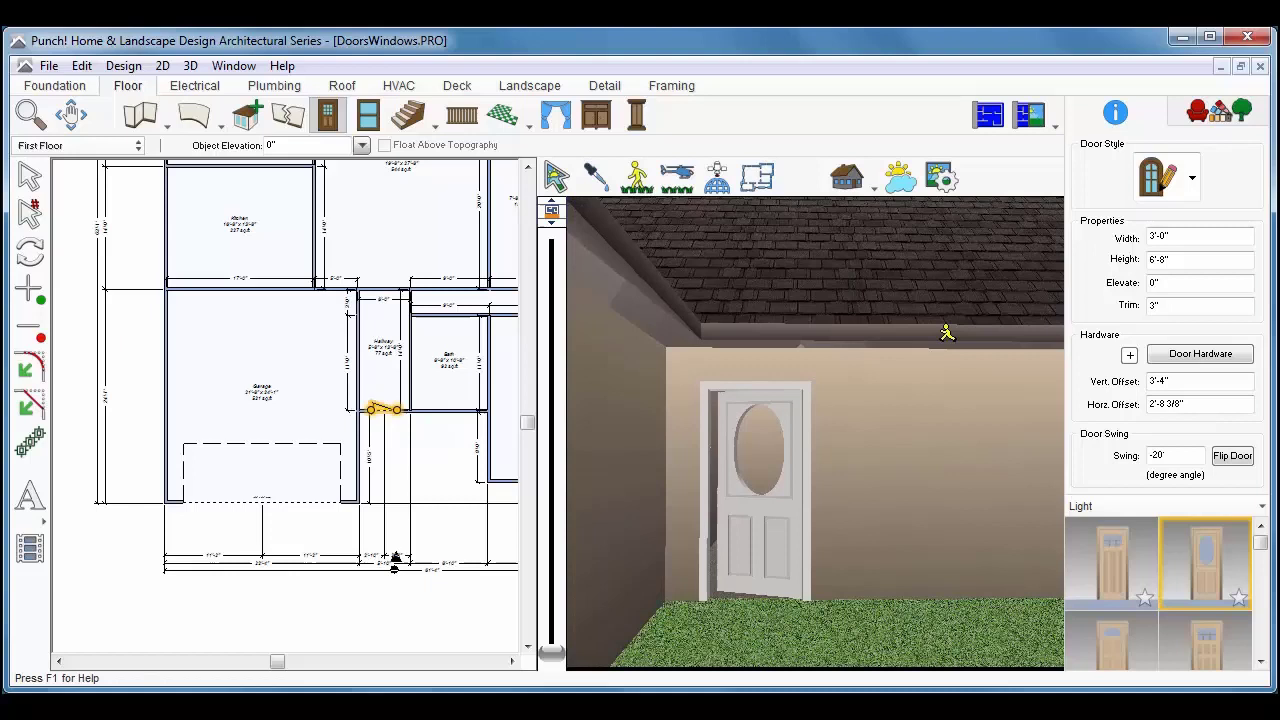
Fit the oval-glass door with a doorknob from the Door Hardware palette
left_click(1189, 356)
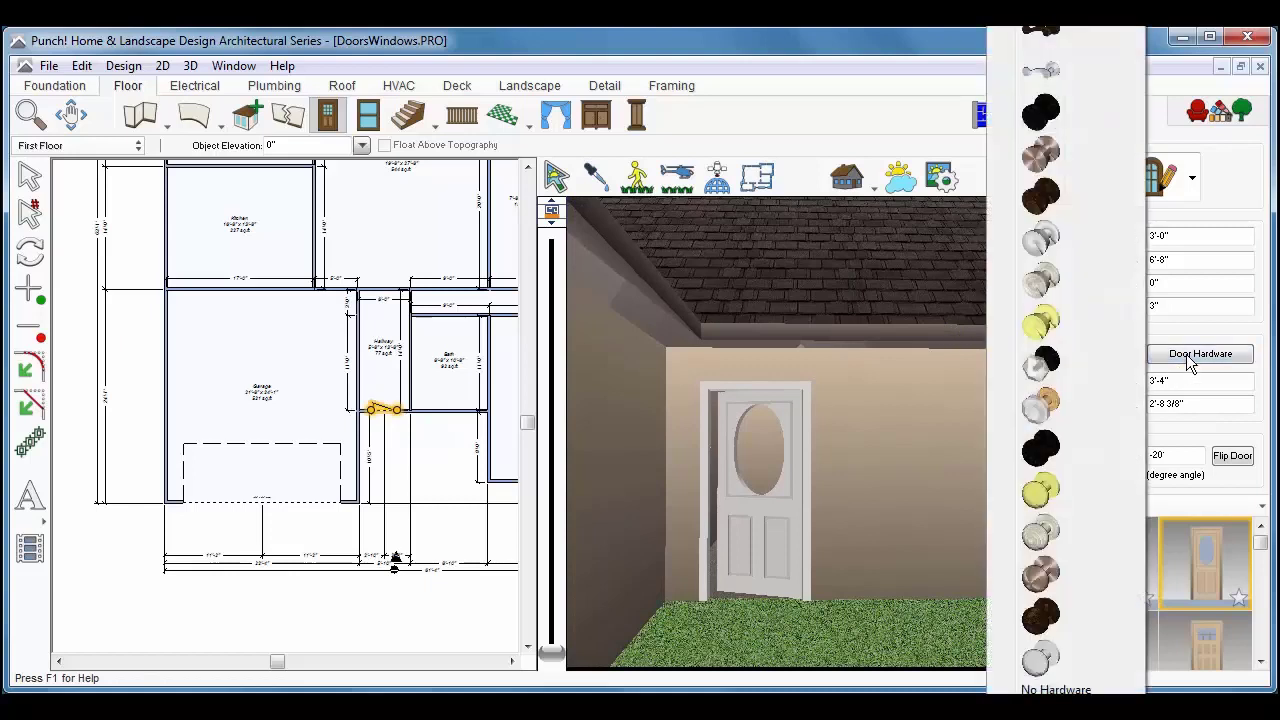
left_click(1041, 157)
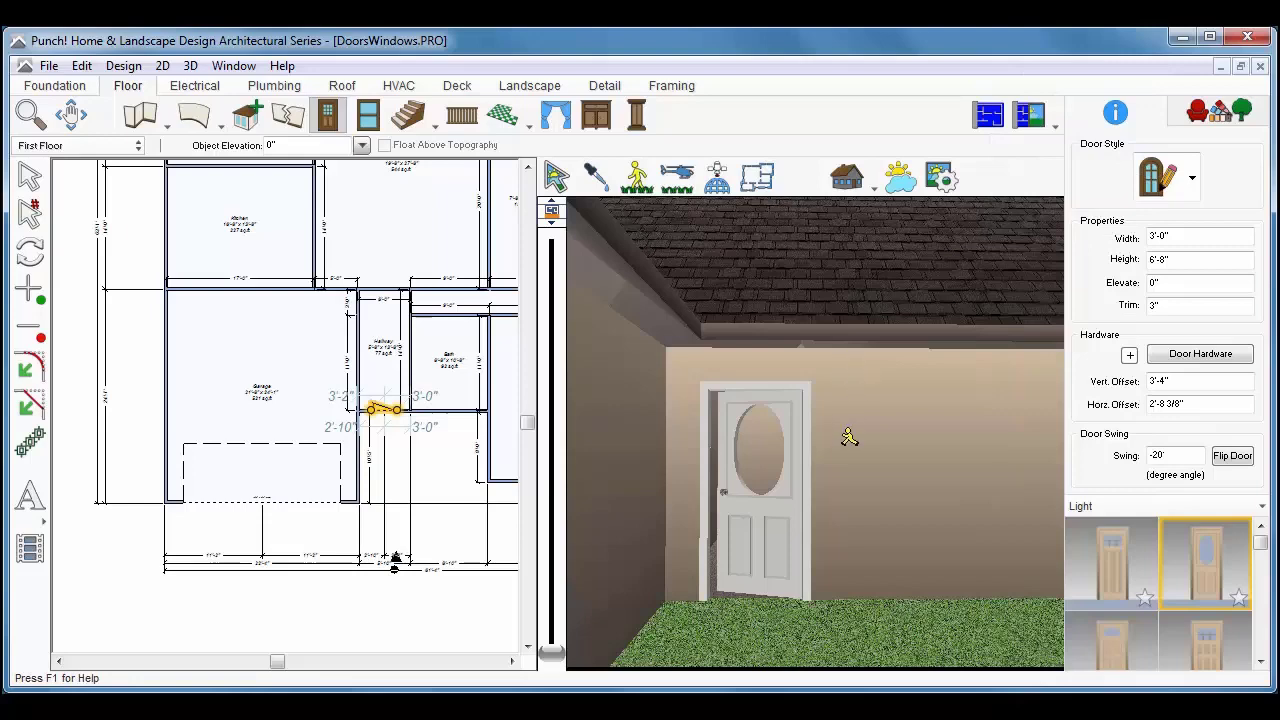
Walk the 3D camera forward, pan to the dining room and hallway, and move the camera into the hallway
left_click_drag(848, 437, 763, 224)
left_click(70, 113)
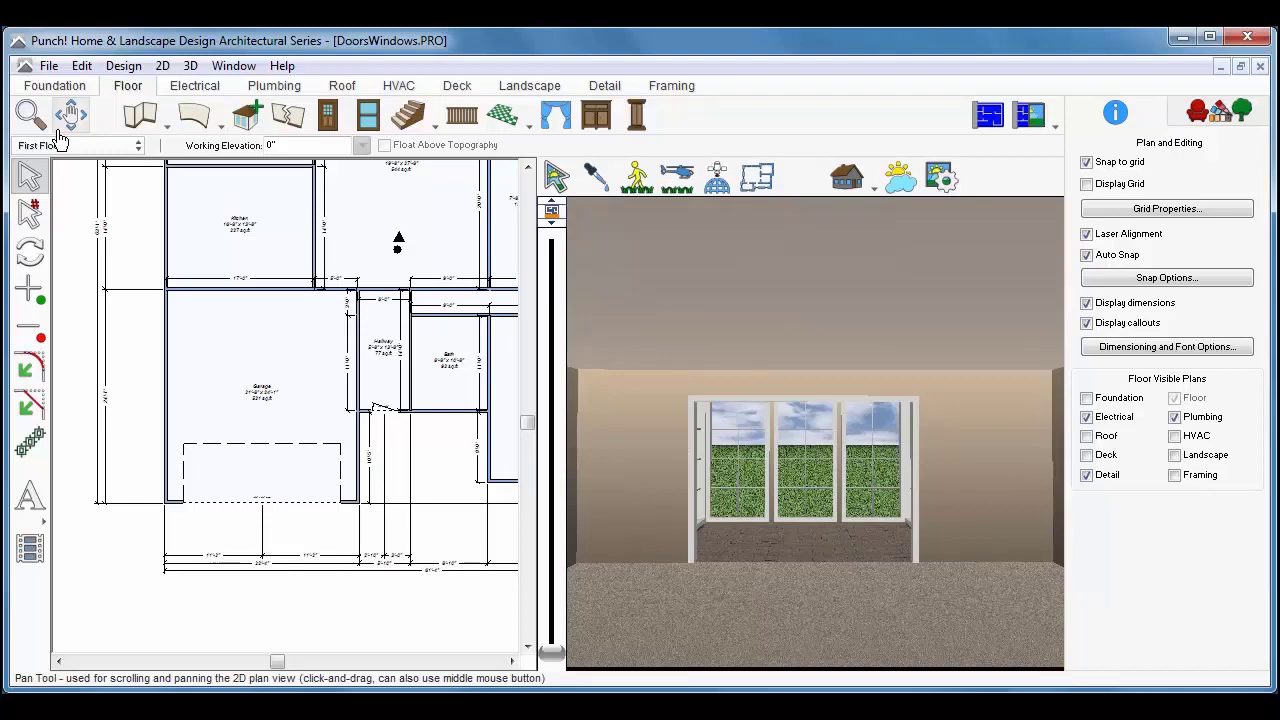
left_click_drag(283, 277, 230, 540)
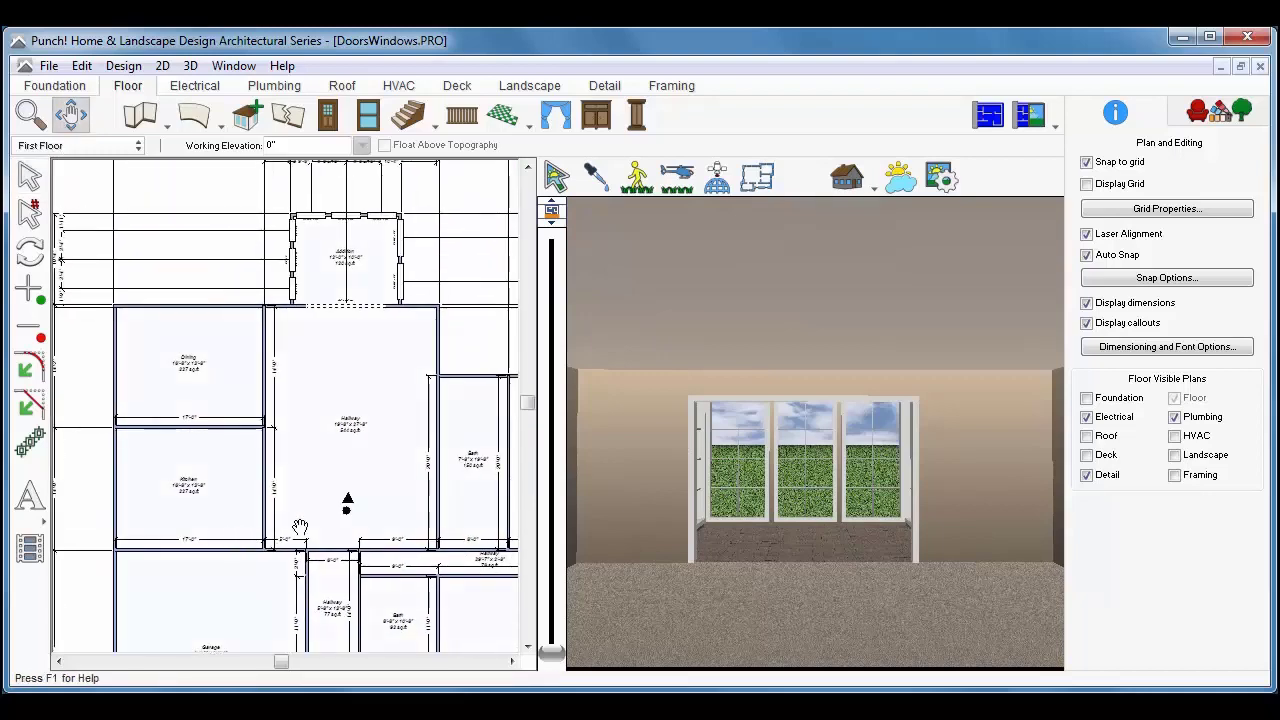
key("Escape")
mouse_move(348, 510)
left_mouse_down()
mouse_move(404, 508)
mouse_move(411, 451)
mouse_move(381, 455)
left_mouse_up()
Place a Cased Opening in the hallway's left wall and widen it to 9'-0"
left_click(327, 114)
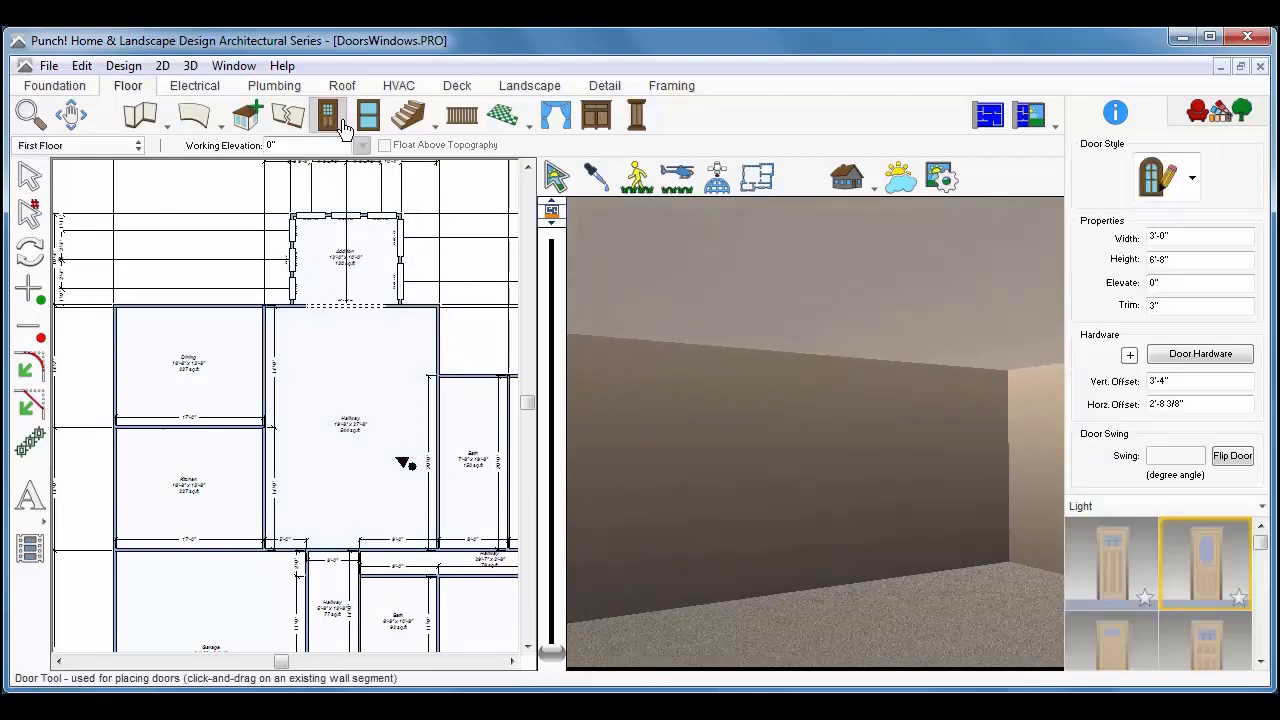
left_click(1155, 178)
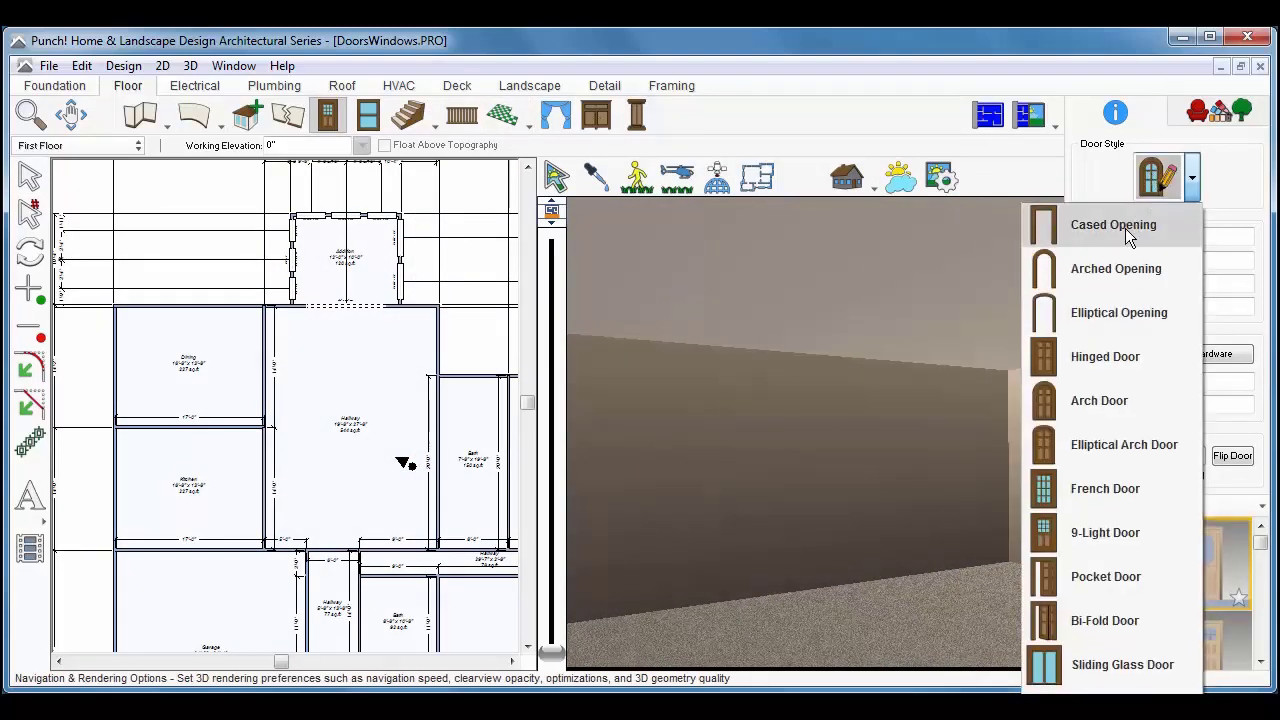
left_click(1128, 237)
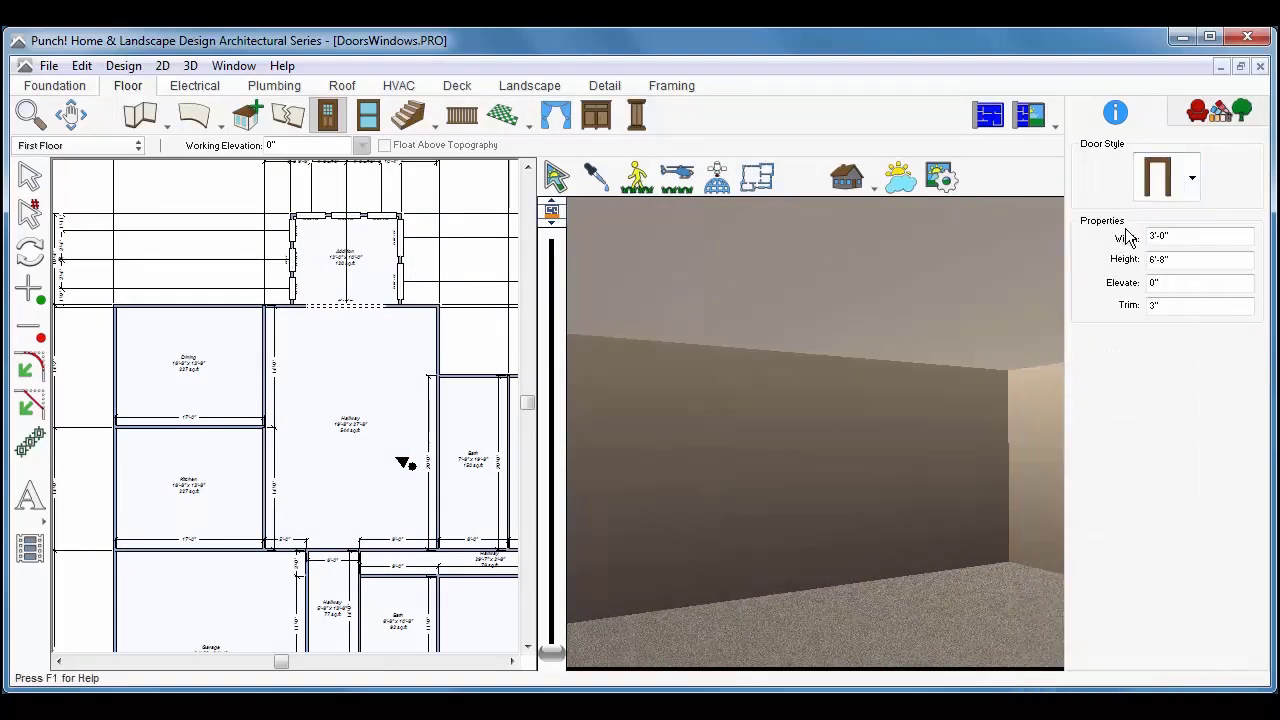
left_click(266, 368)
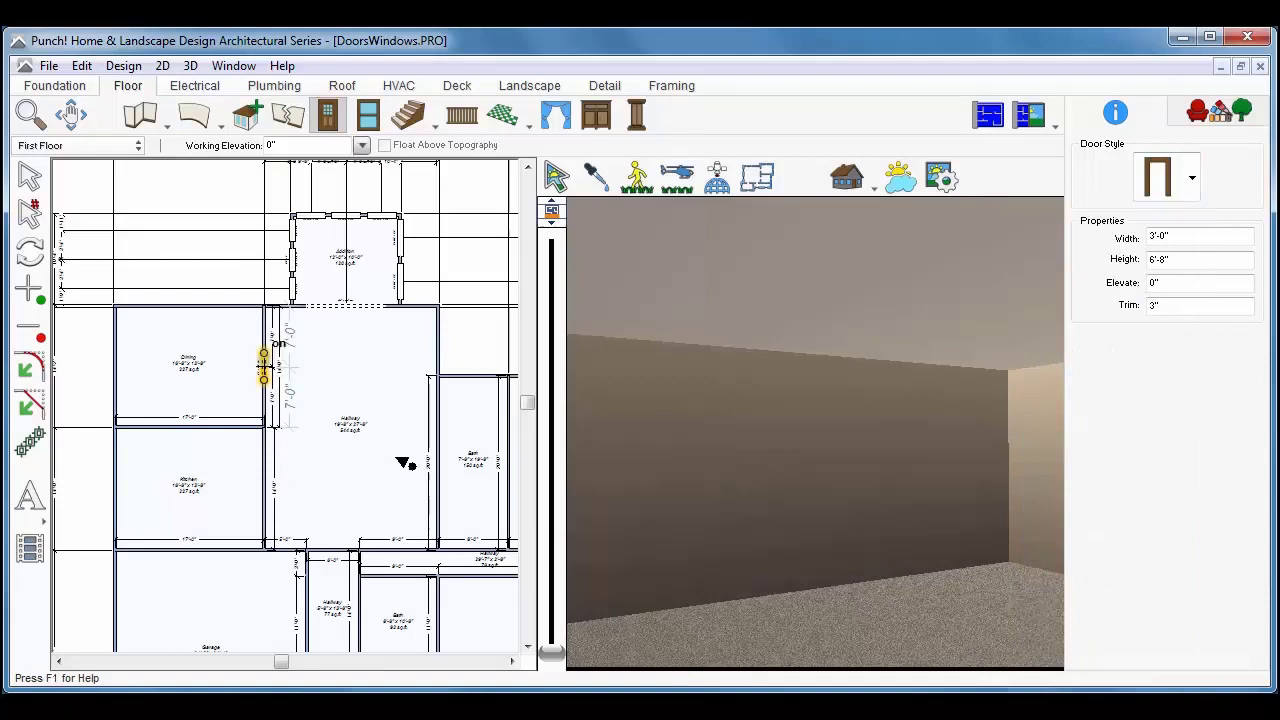
scroll(266, 368, "up", 2)
left_click(28, 176)
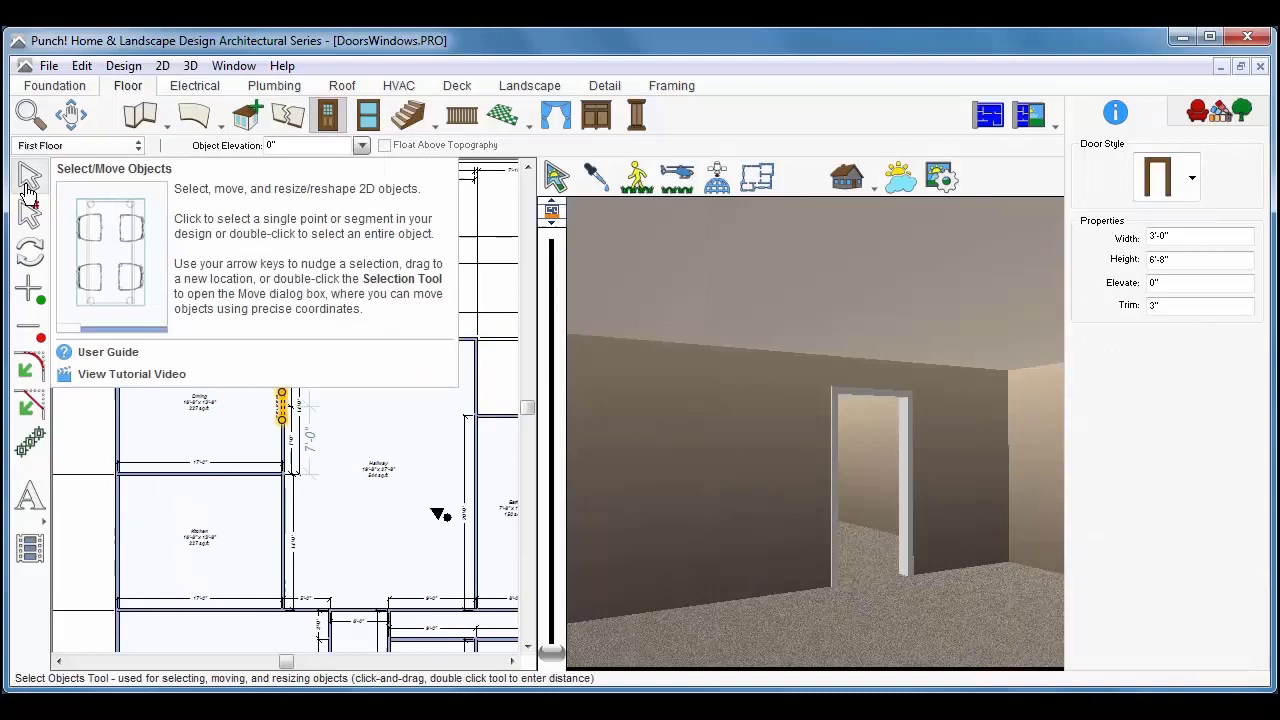
left_click_drag(281, 421, 280, 358)
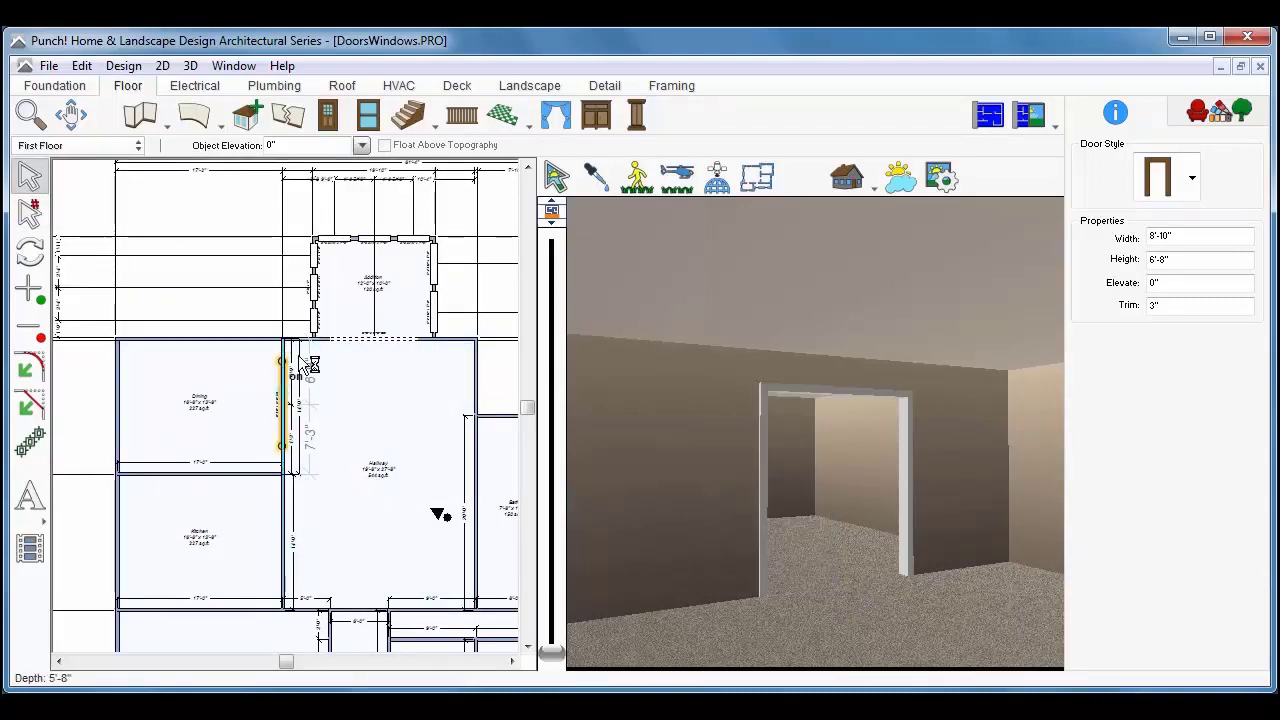
double_click(1218, 238)
type("9")
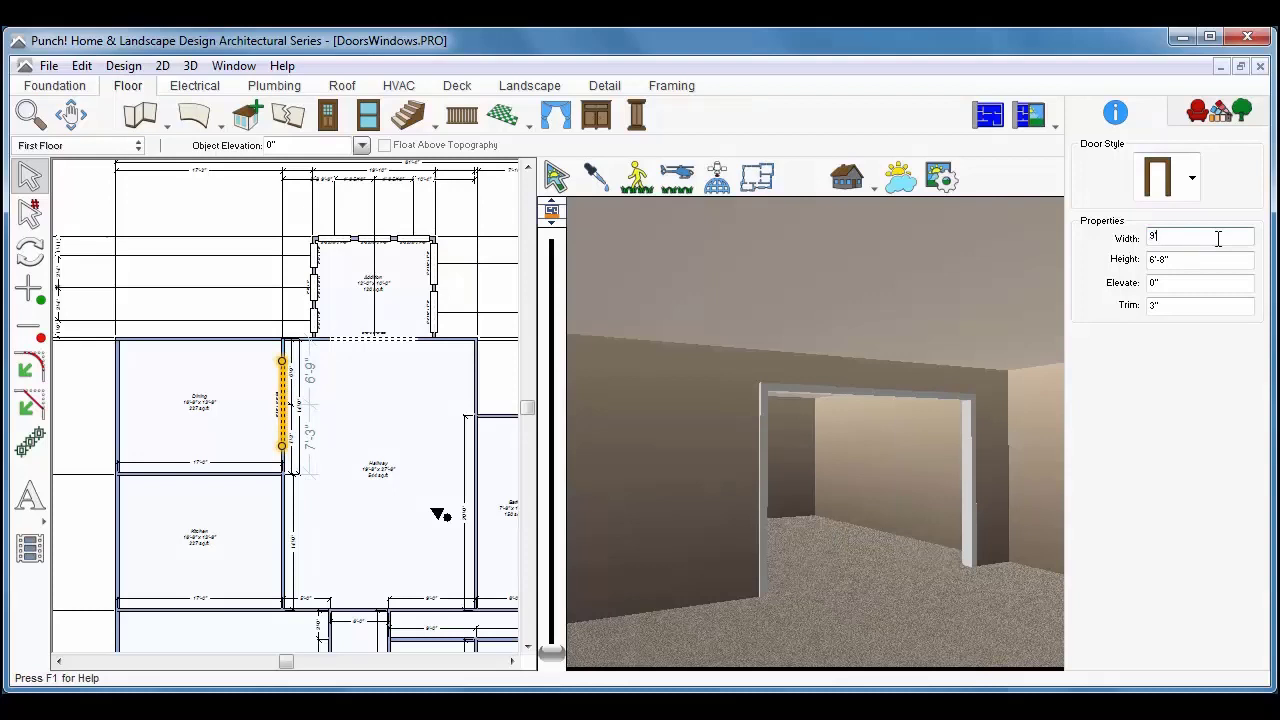
key("Return")
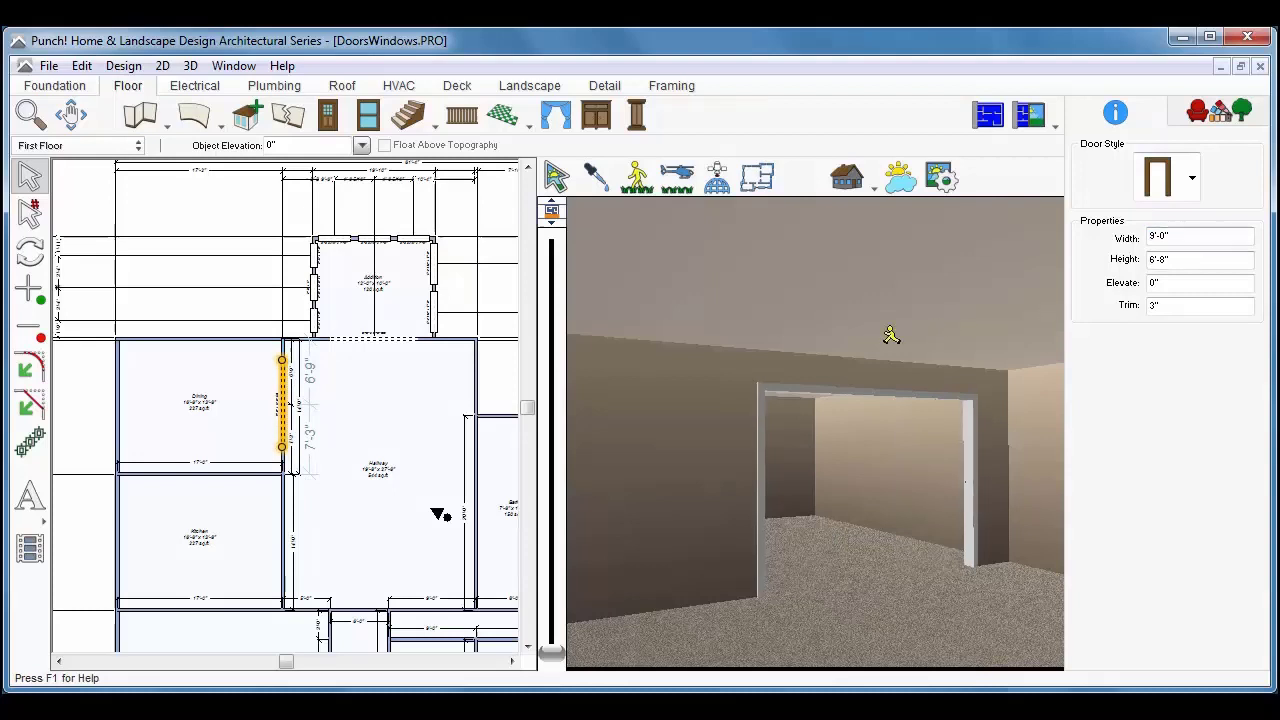
Place a 6'-0" Sliding Glass Door in the dining room wall
left_click(328, 116)
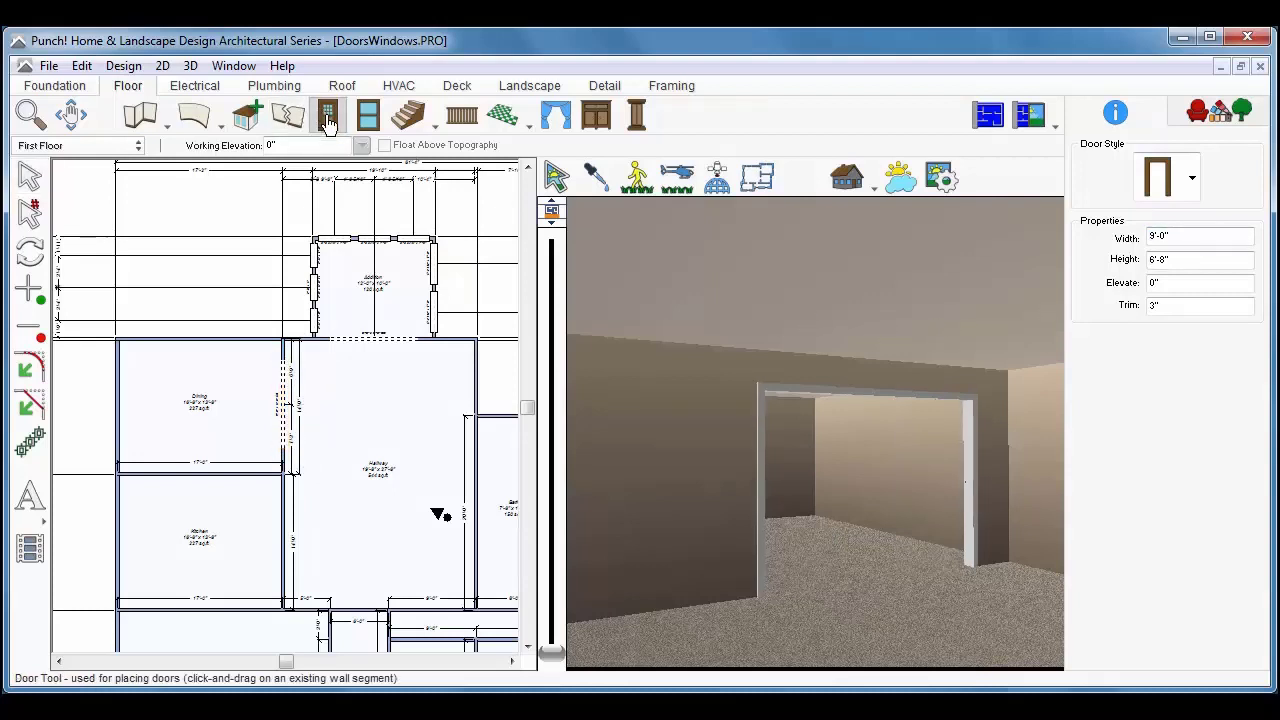
left_click(1165, 185)
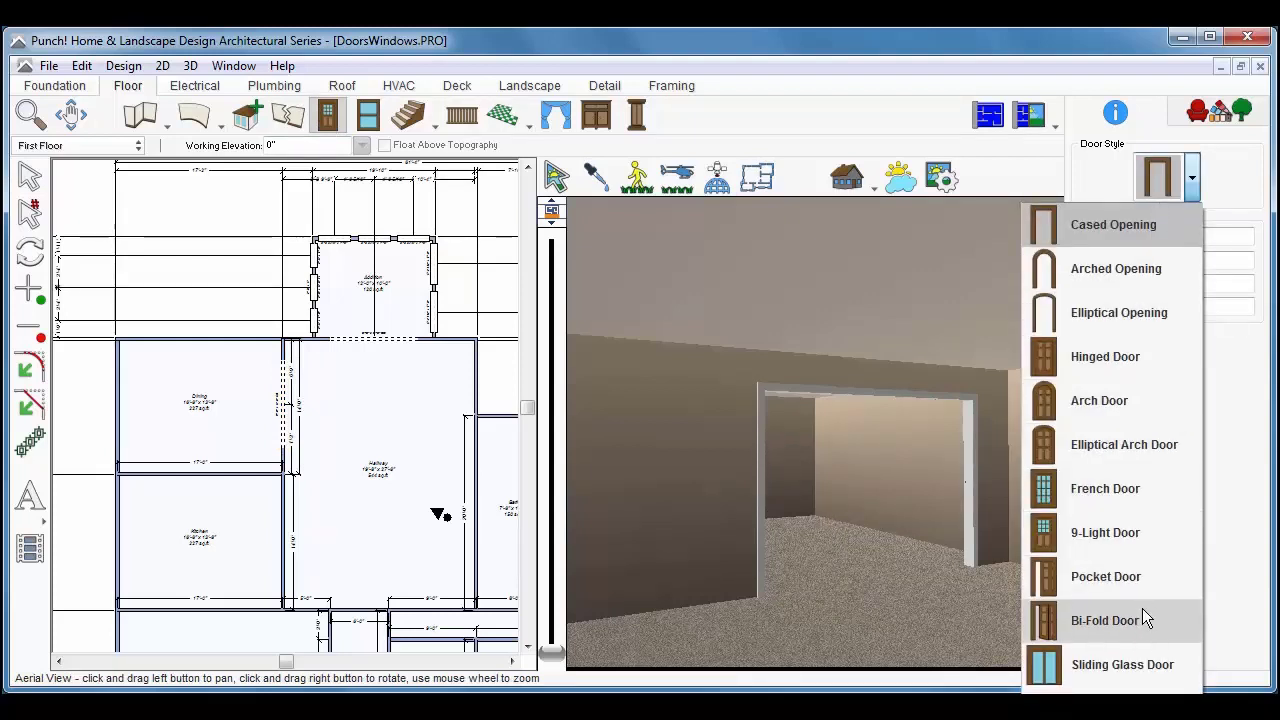
left_click(1134, 665)
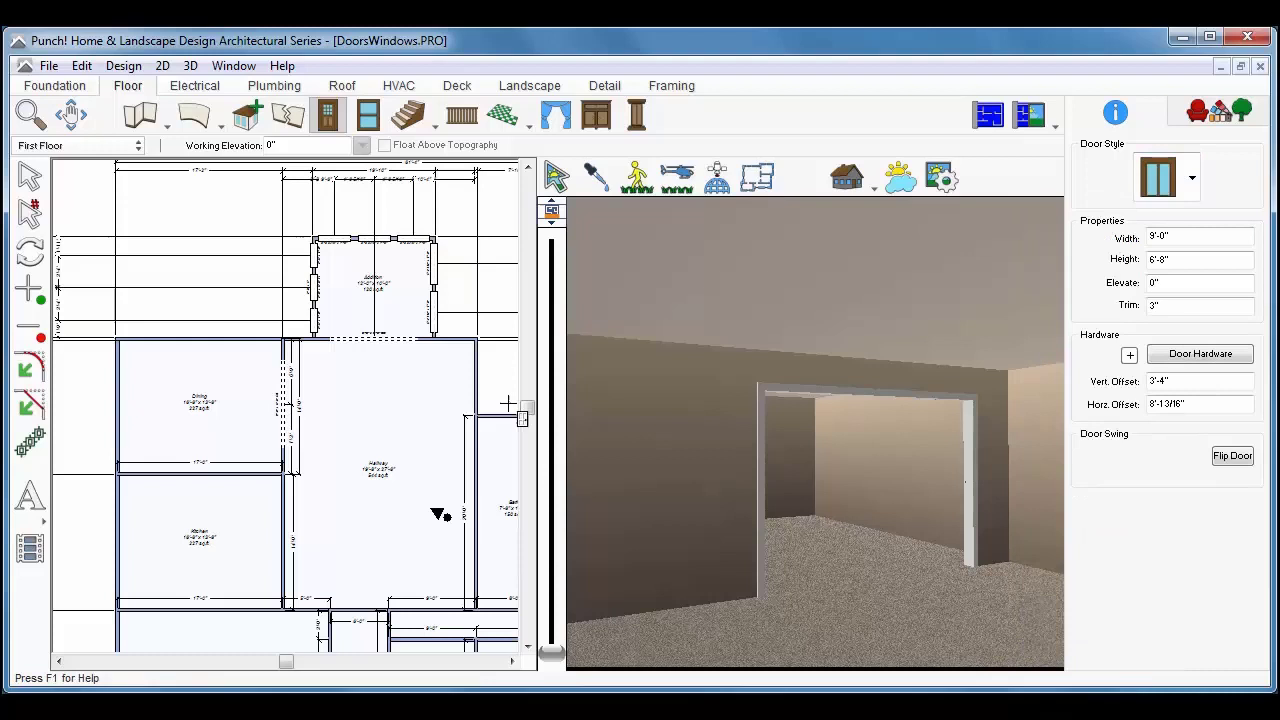
left_click(1189, 235)
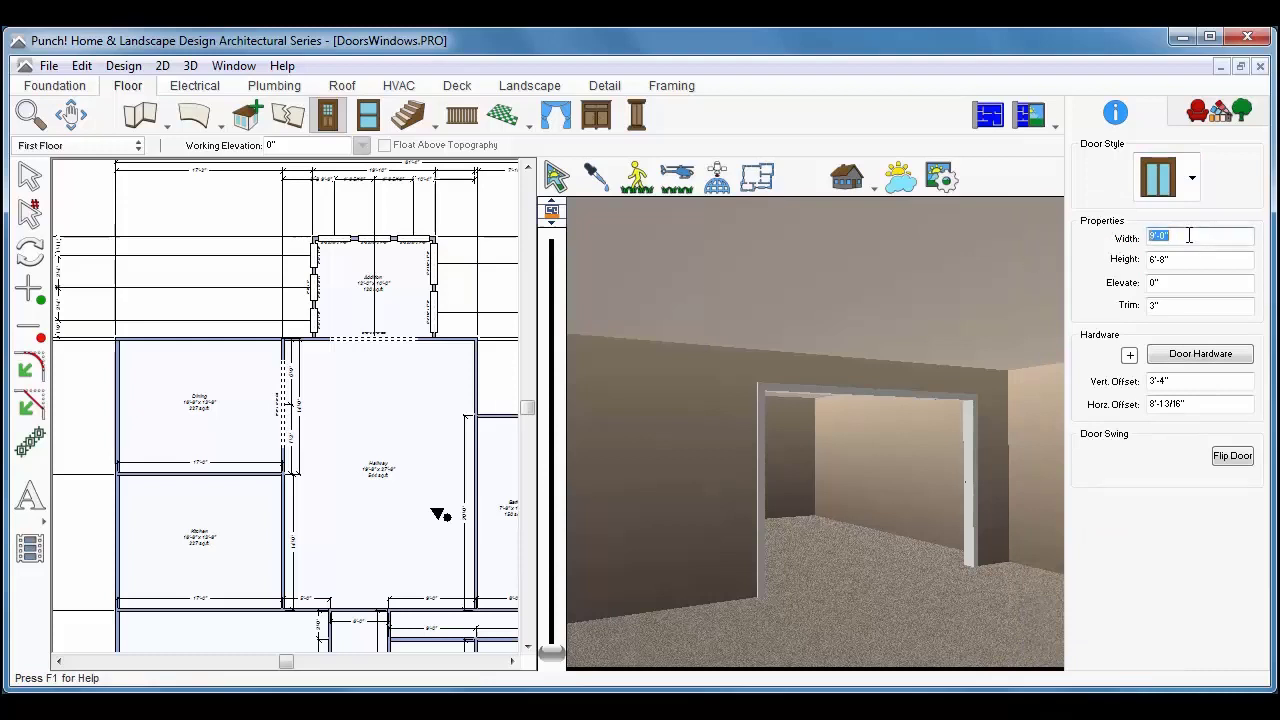
type("6")
key("Return")
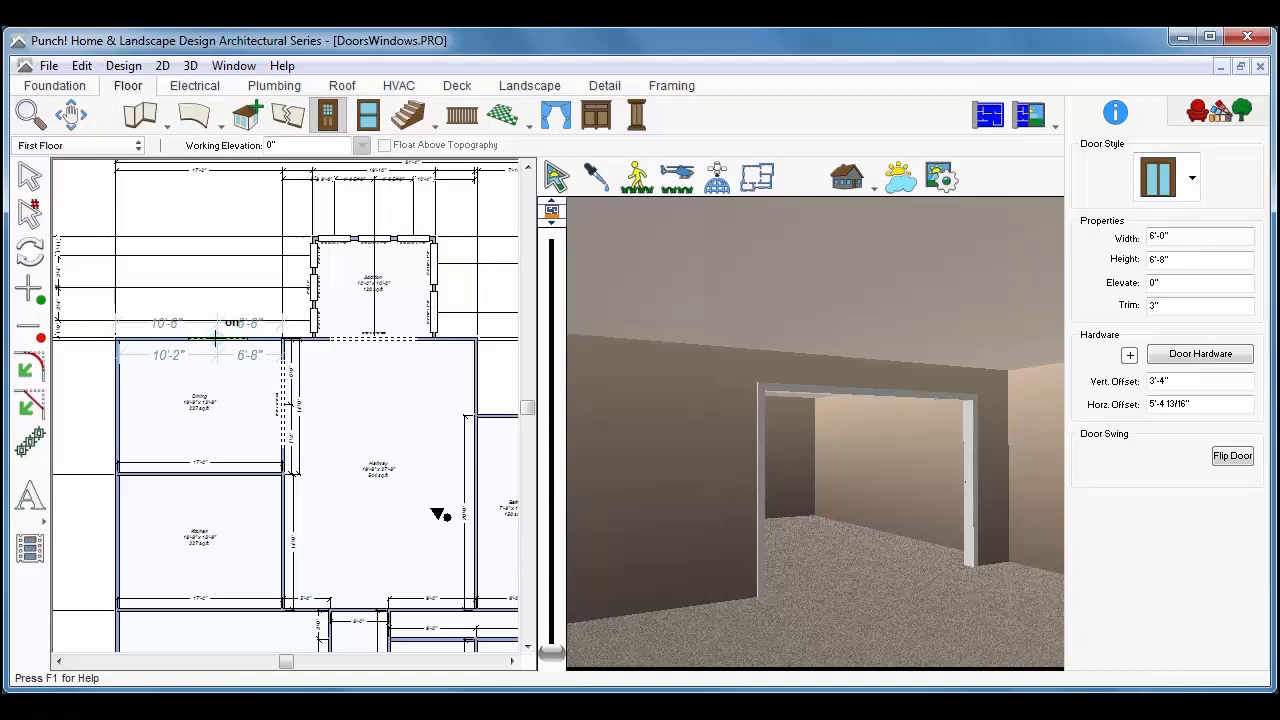
left_click(215, 337)
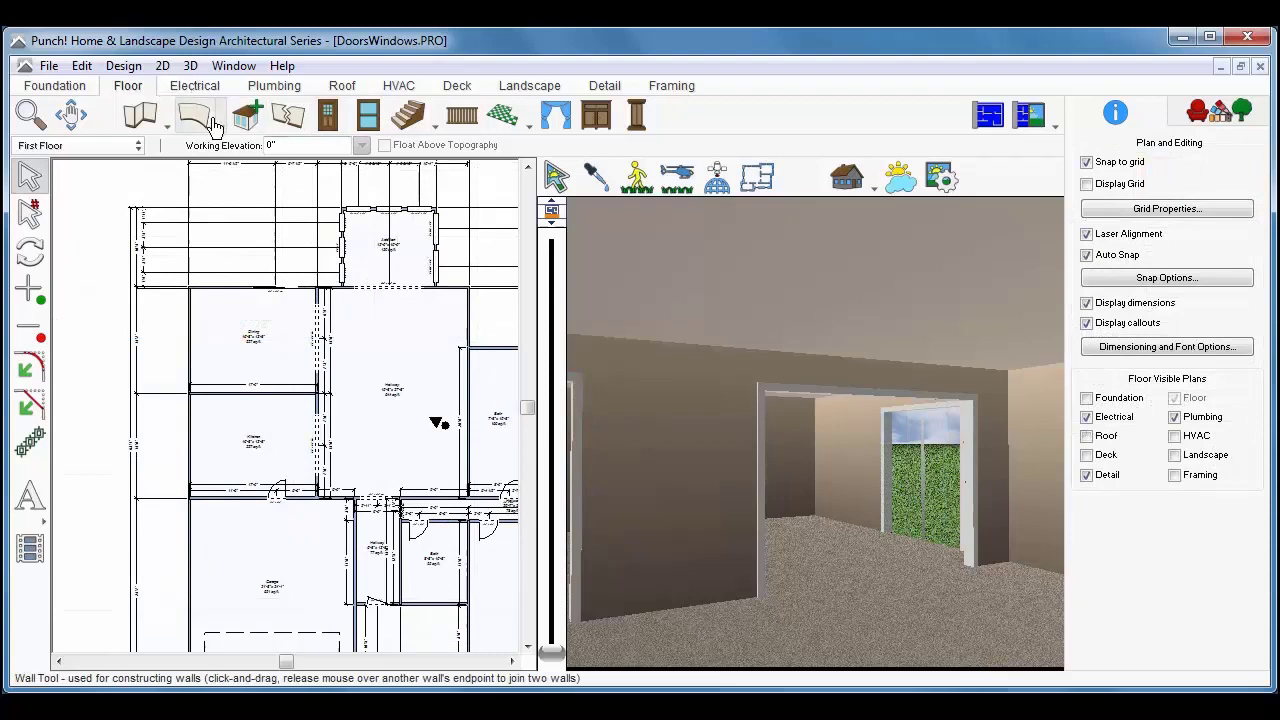
Place a Double Hung window on the garage's left wall and view it in Fly-Around
left_click(368, 115)
left_click(1160, 173)
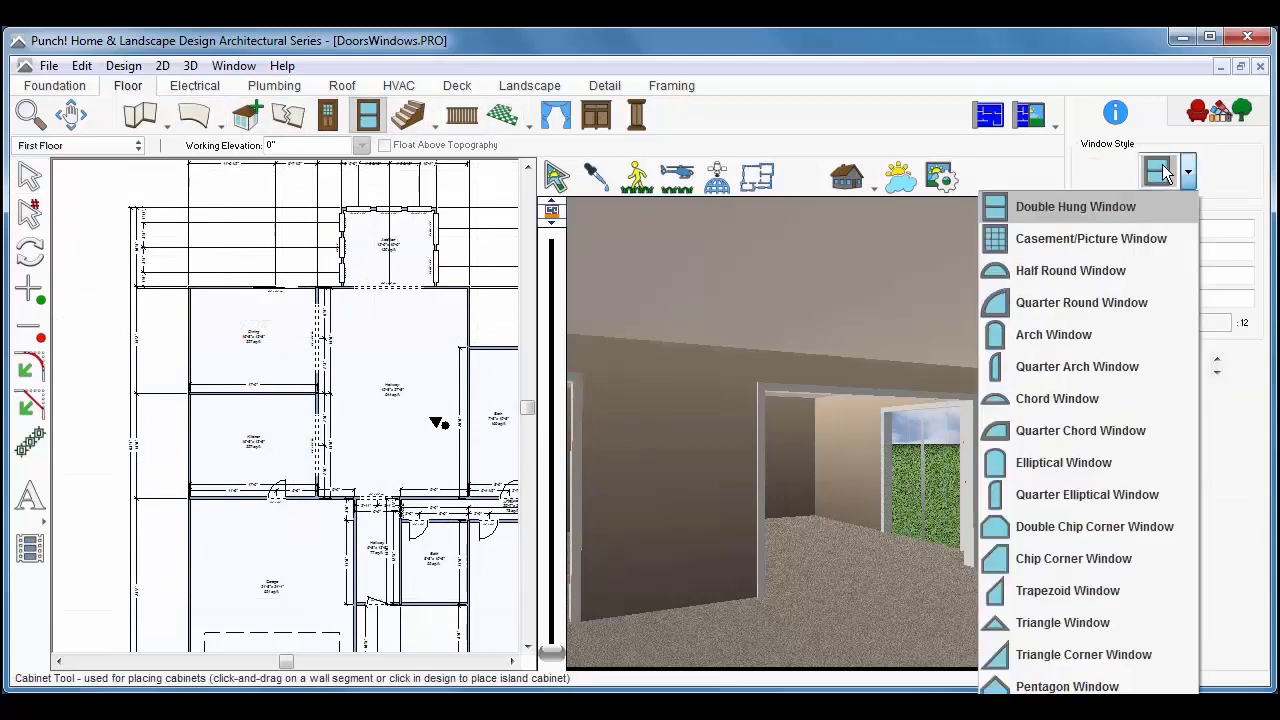
left_click(1116, 210)
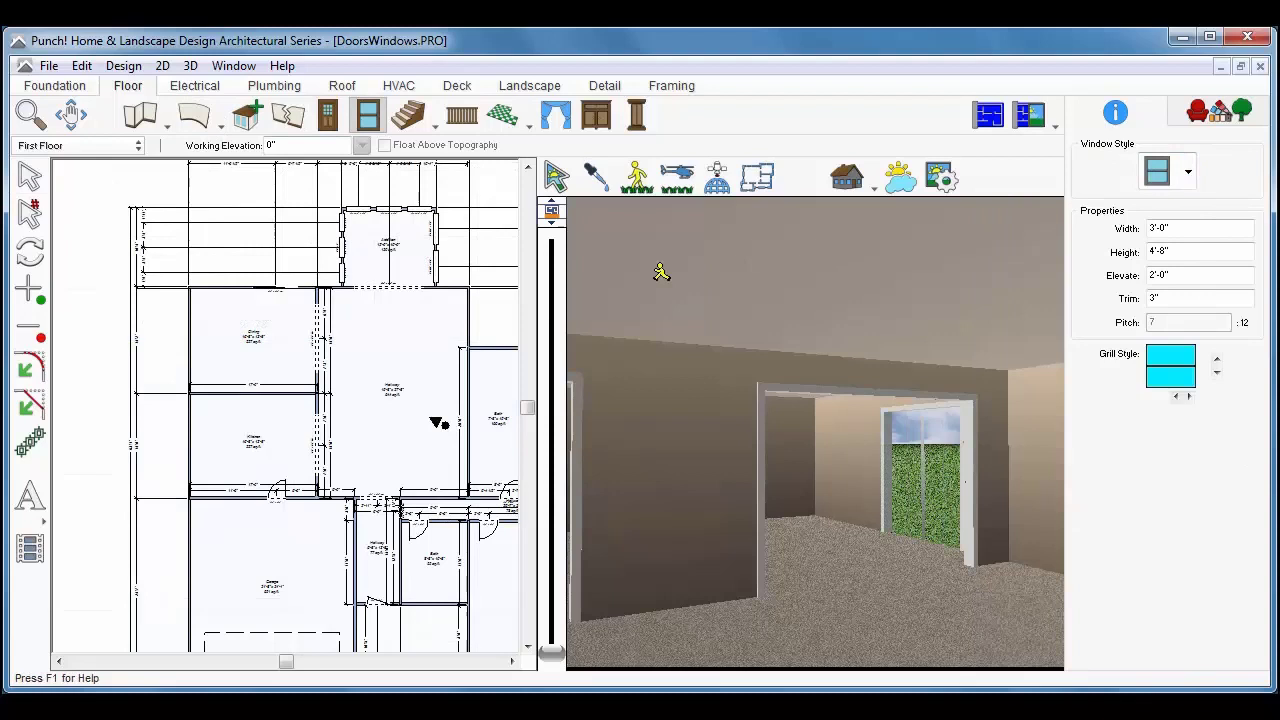
left_click(190, 550)
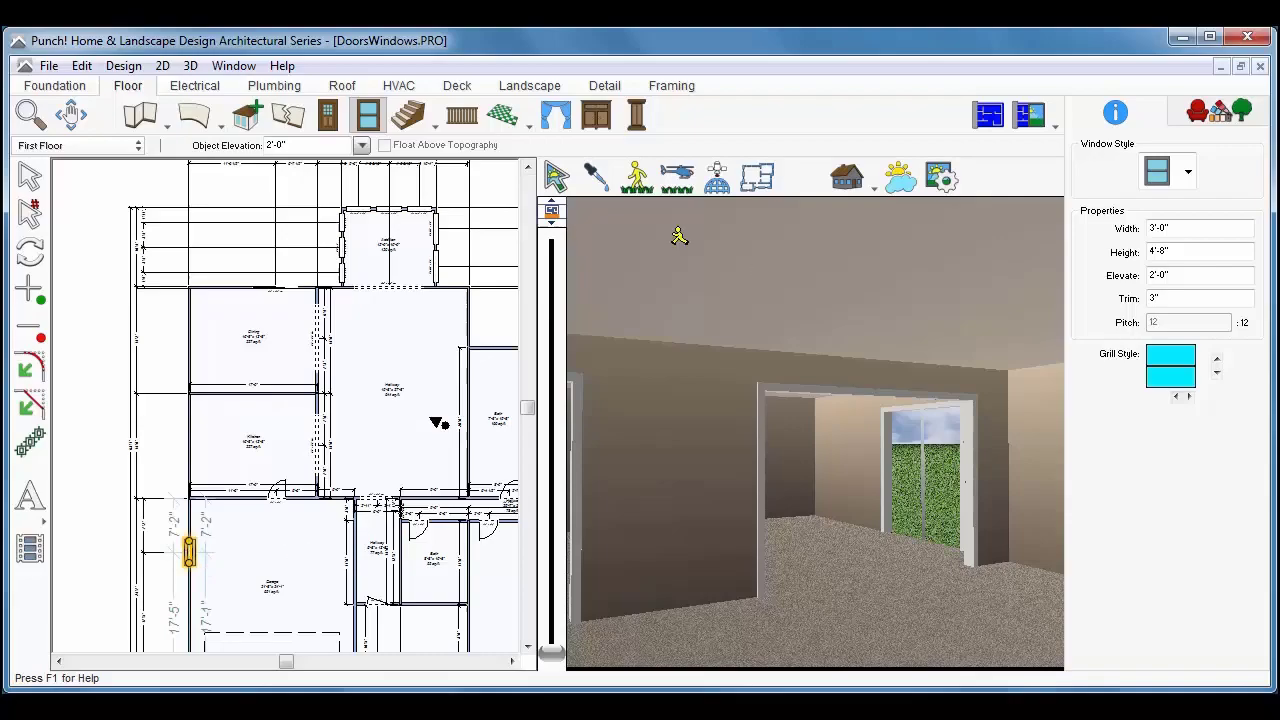
left_click(676, 177)
left_click_drag(897, 556, 671, 543)
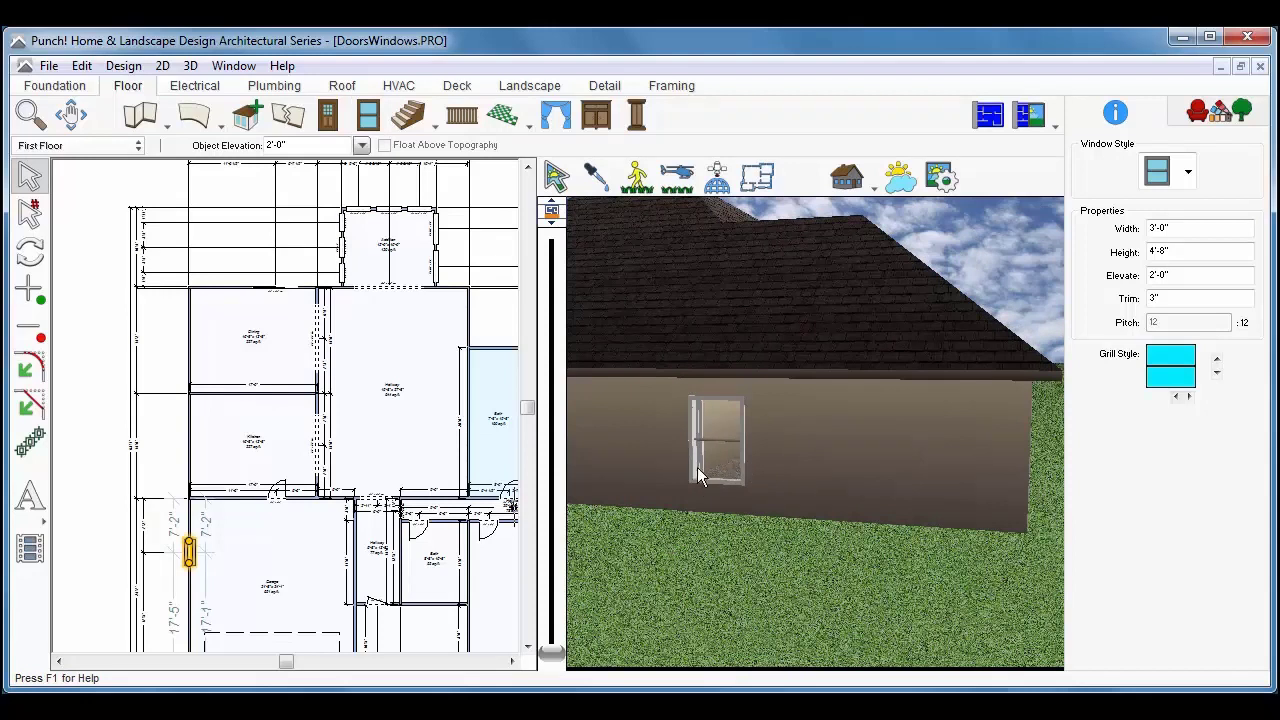
Set the double-hung window's elevation to 2'-6"
double_click(1207, 229)
double_click(1207, 253)
double_click(1198, 274)
type("6")
key("Return")
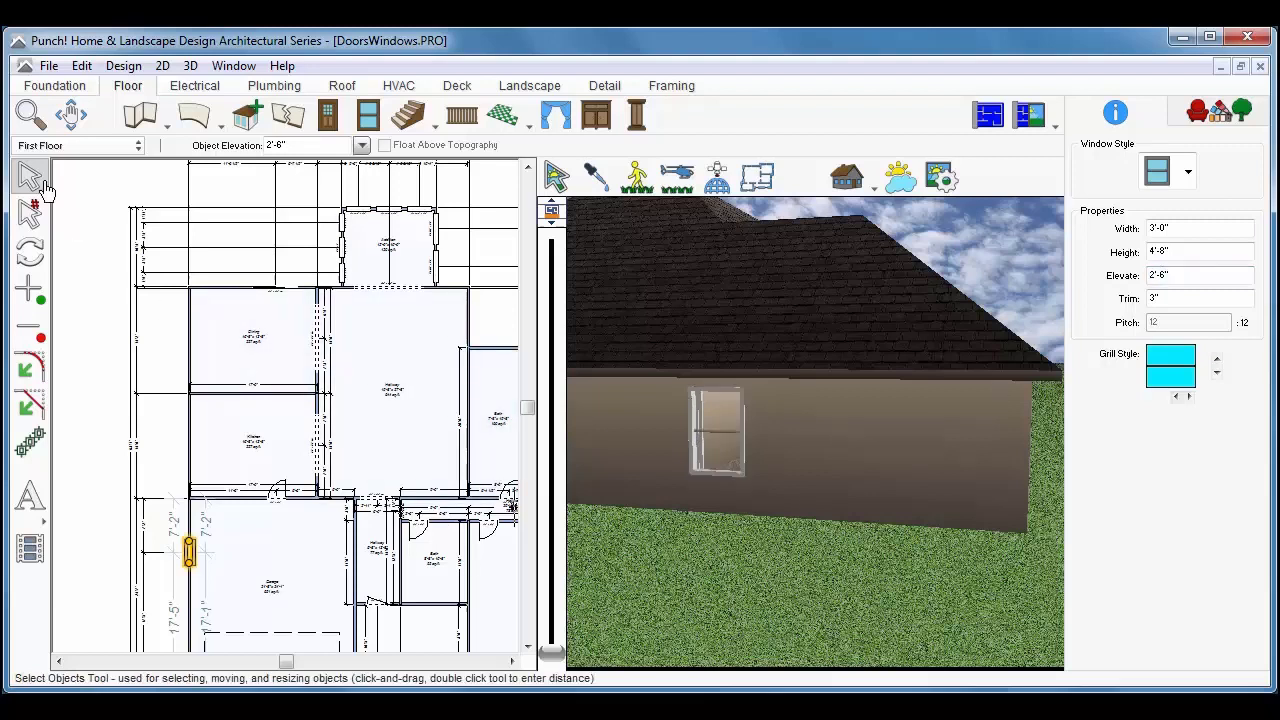
left_click(70, 113)
left_click_drag(141, 237, 220, 315)
left_click(368, 113)
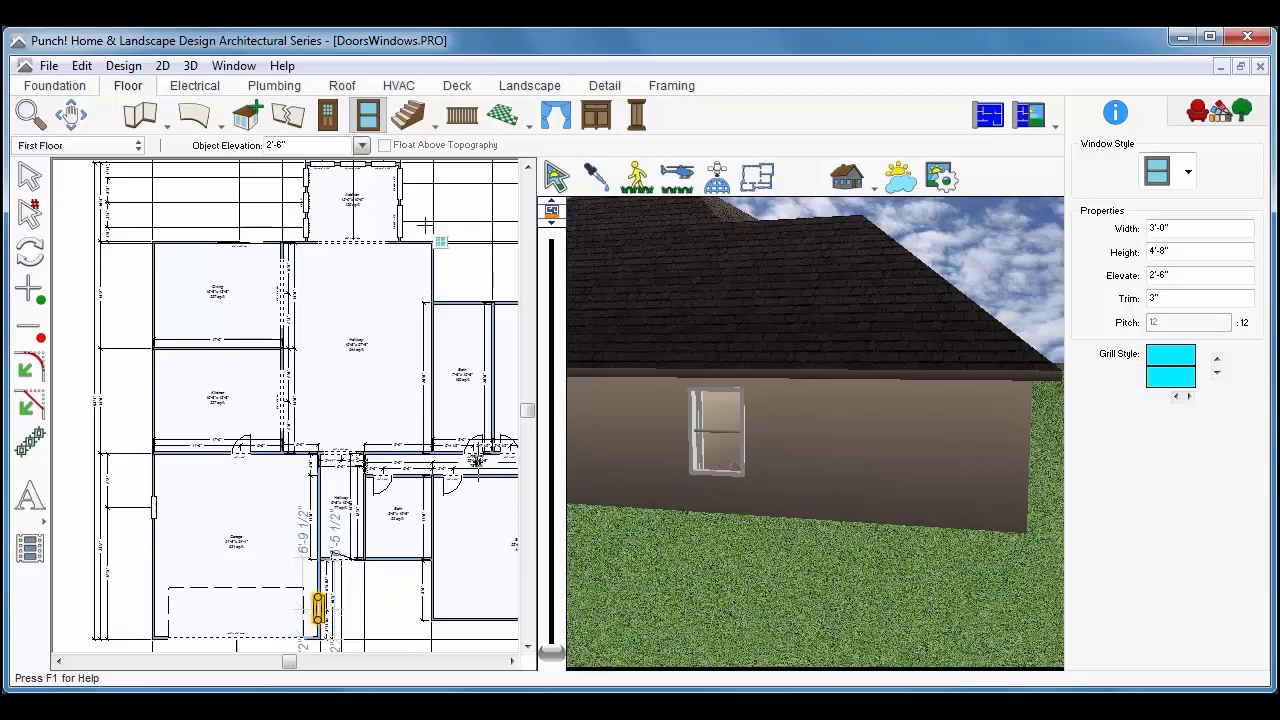
Select the picture window style and adjust its grill pattern
left_click(369, 117)
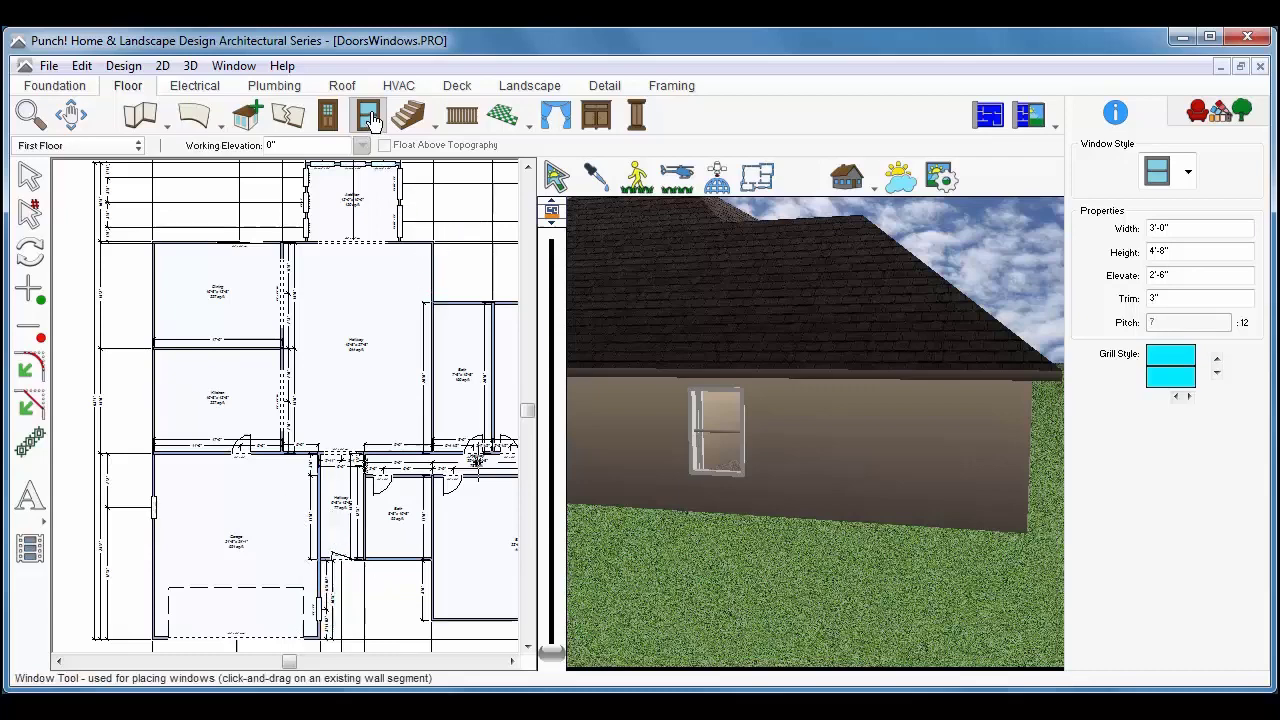
left_click(1189, 176)
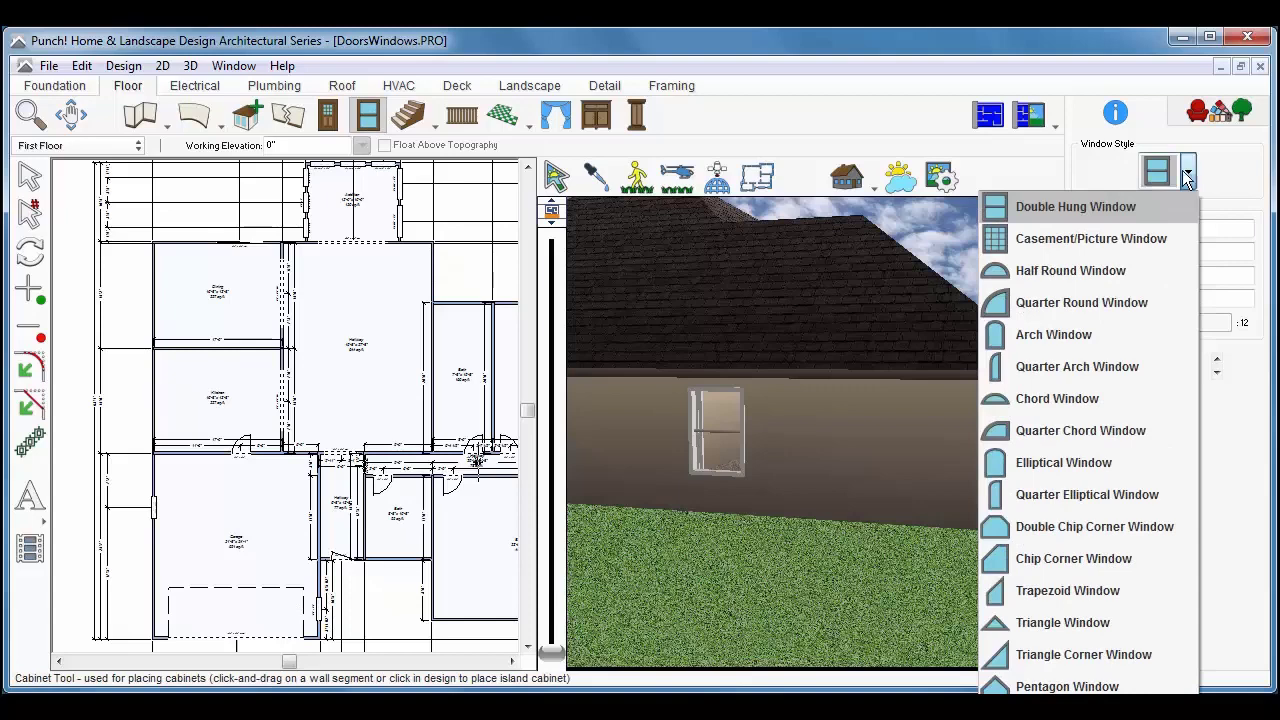
left_click(1124, 239)
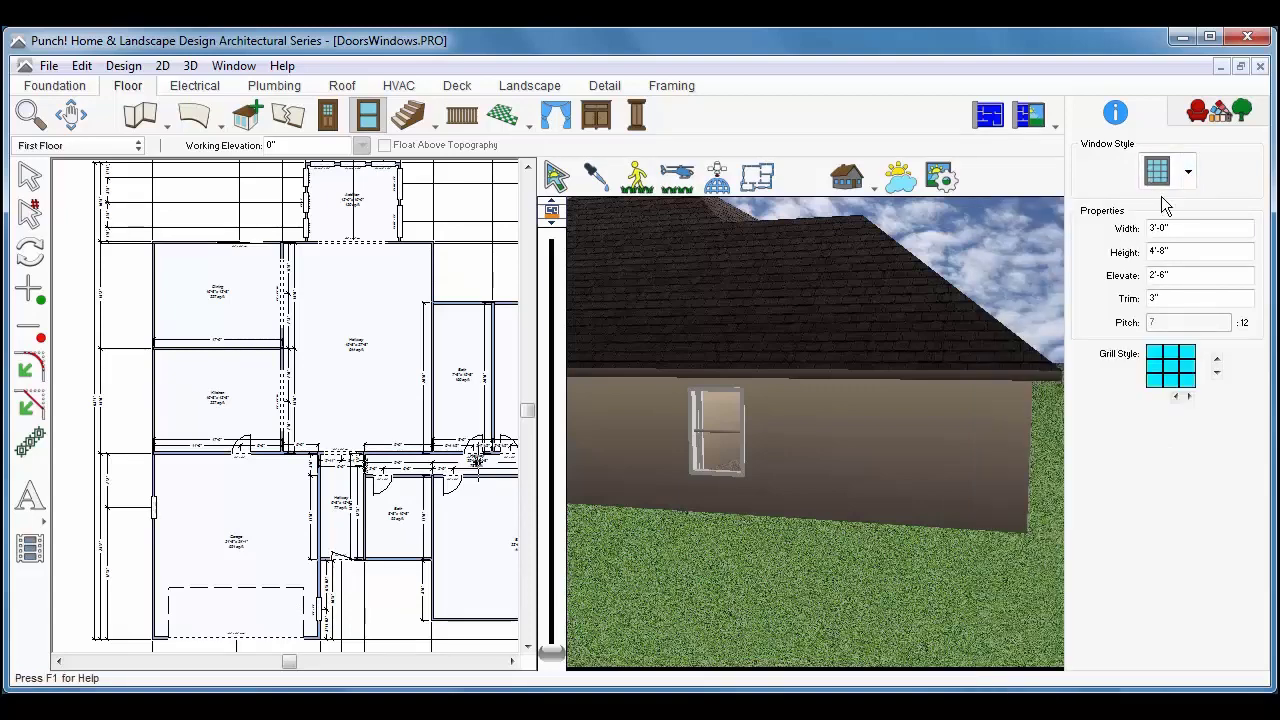
left_click(1216, 372)
left_click(1216, 372)
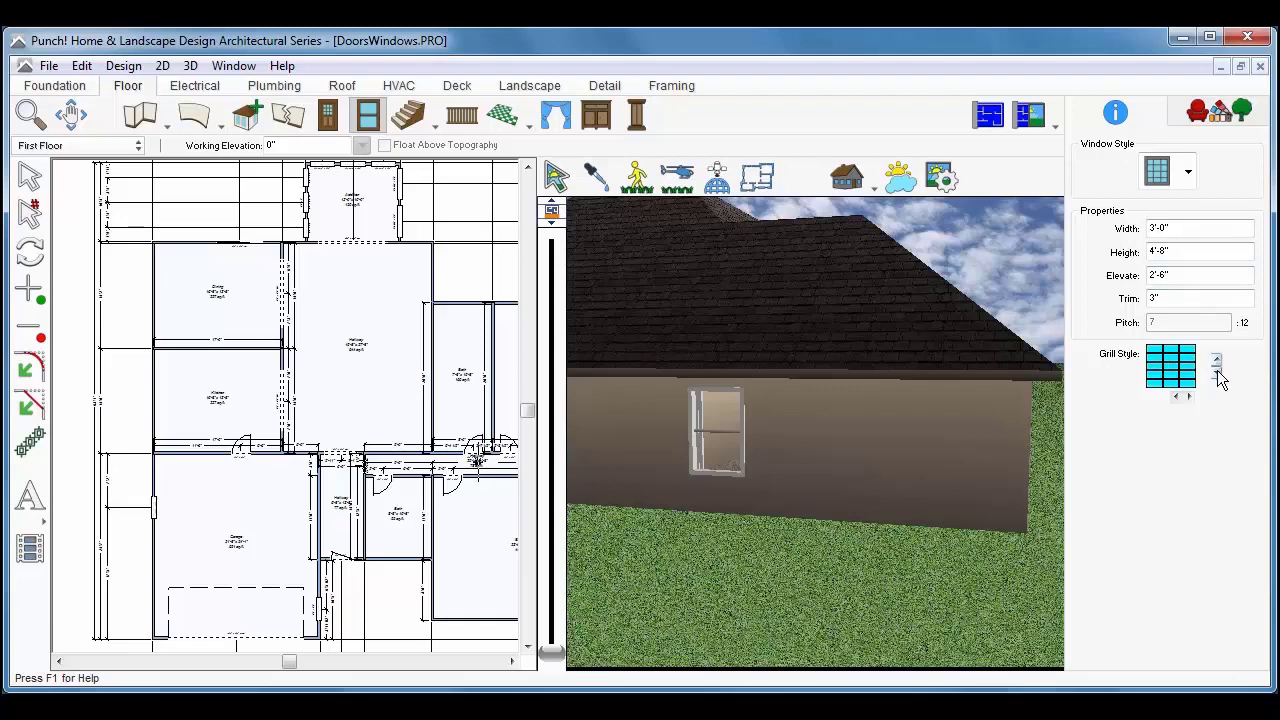
left_click(1217, 362)
left_click(1217, 362)
left_click(1217, 362)
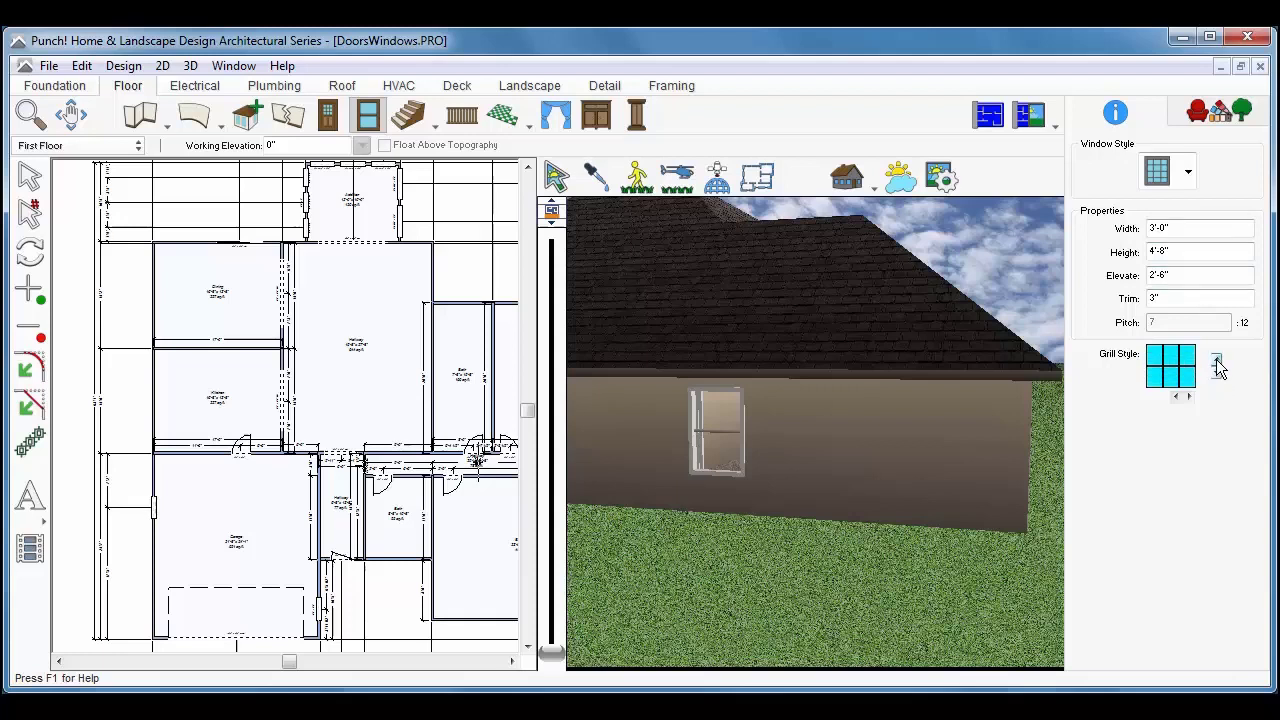
left_click(1217, 362)
left_click(1189, 397)
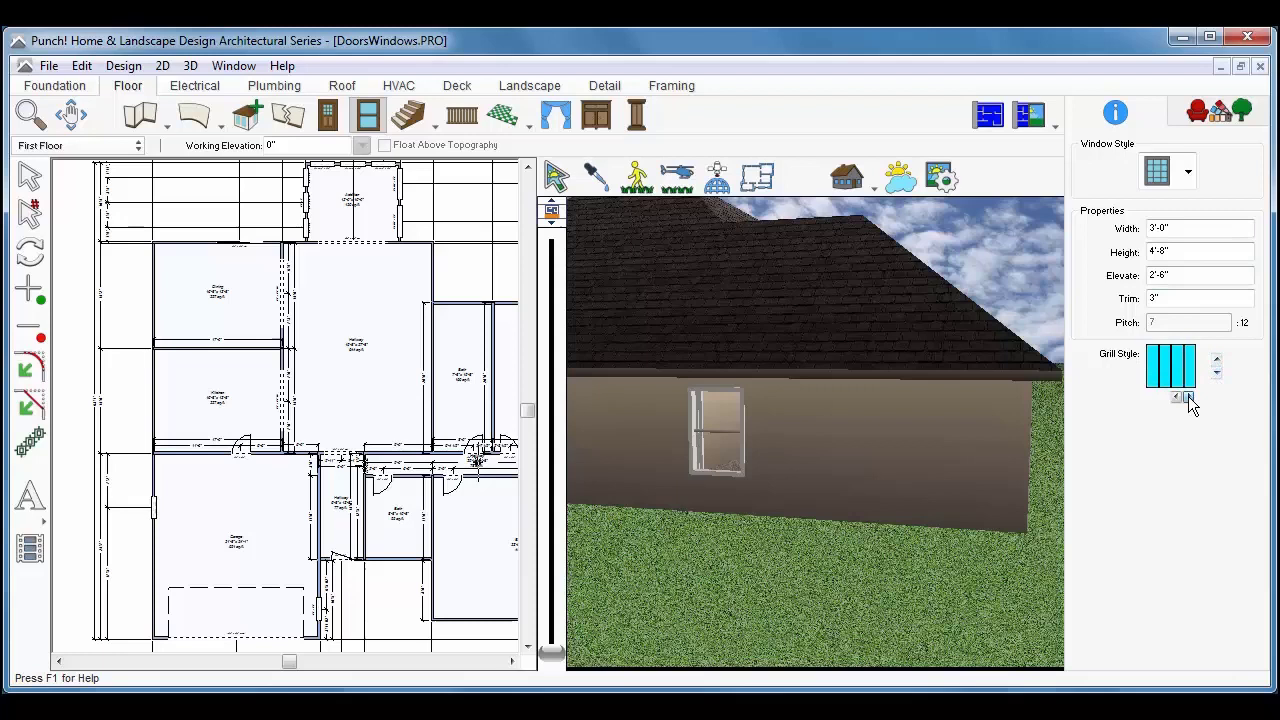
left_click(1175, 398)
left_click(1175, 398)
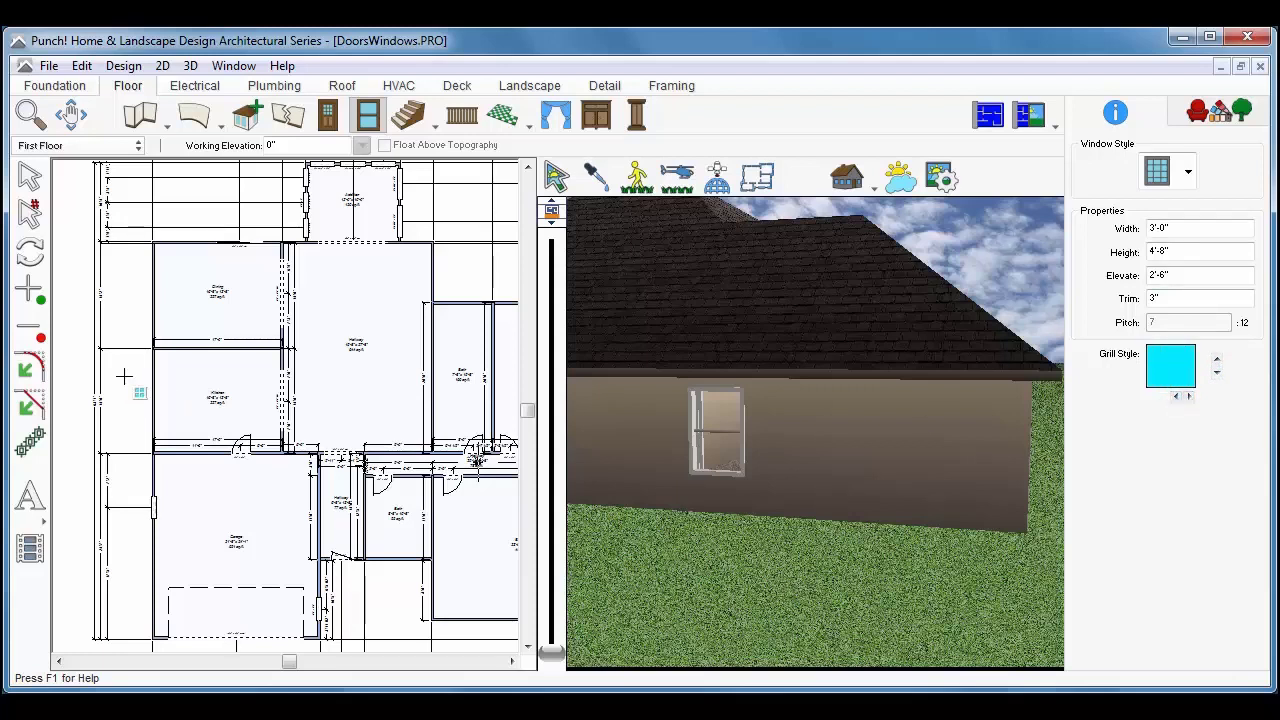
Place the 3'-0" by 4'-8" window on the left outer wall and adjust its position
left_click(158, 326)
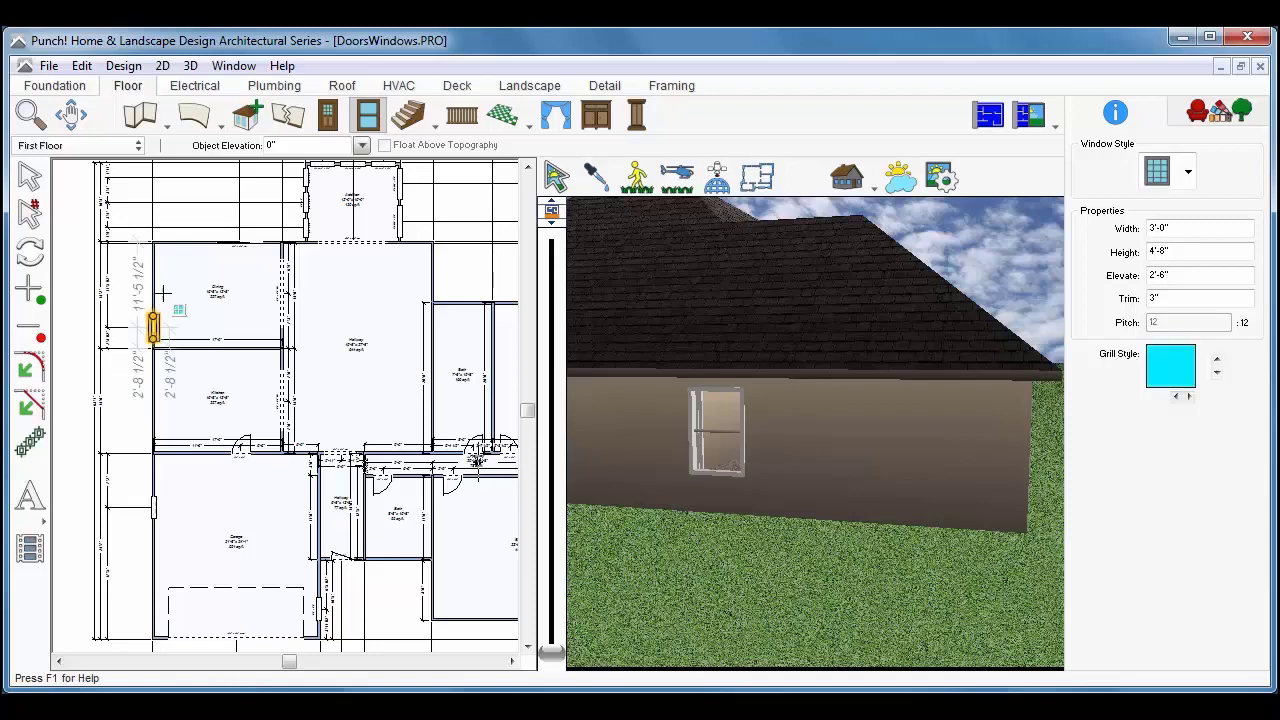
left_click(153, 279)
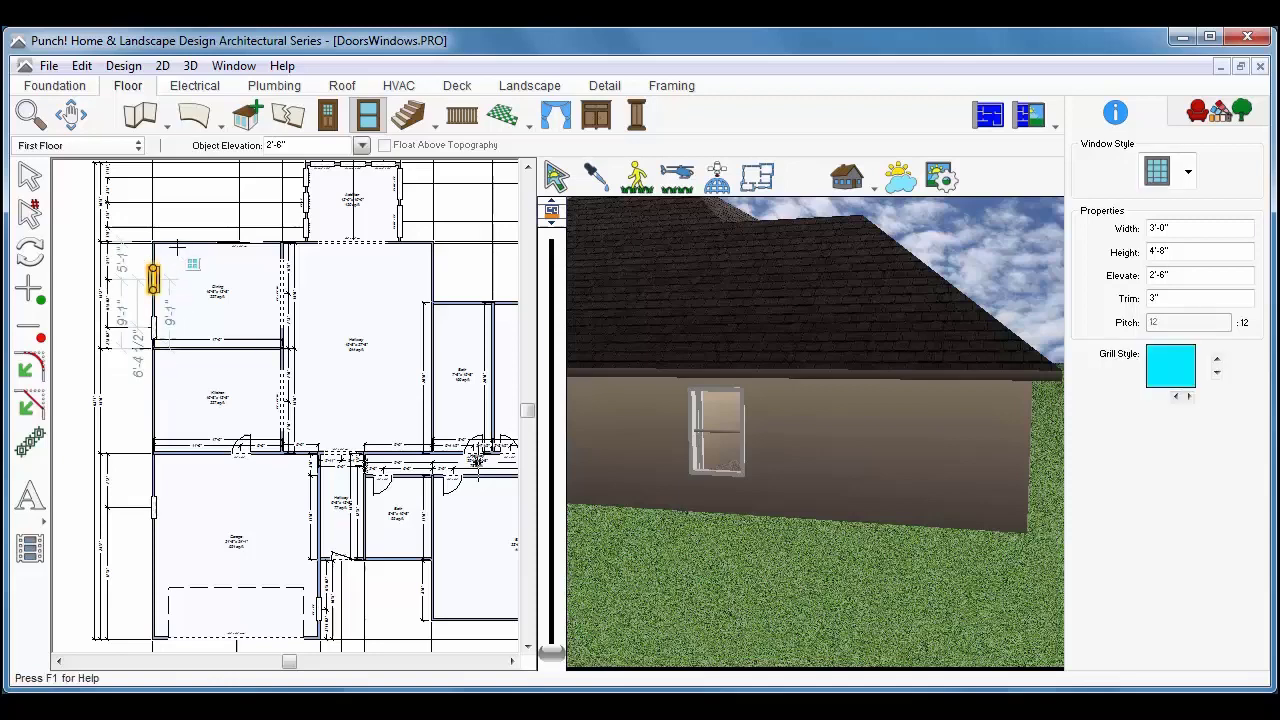
left_click(177, 245)
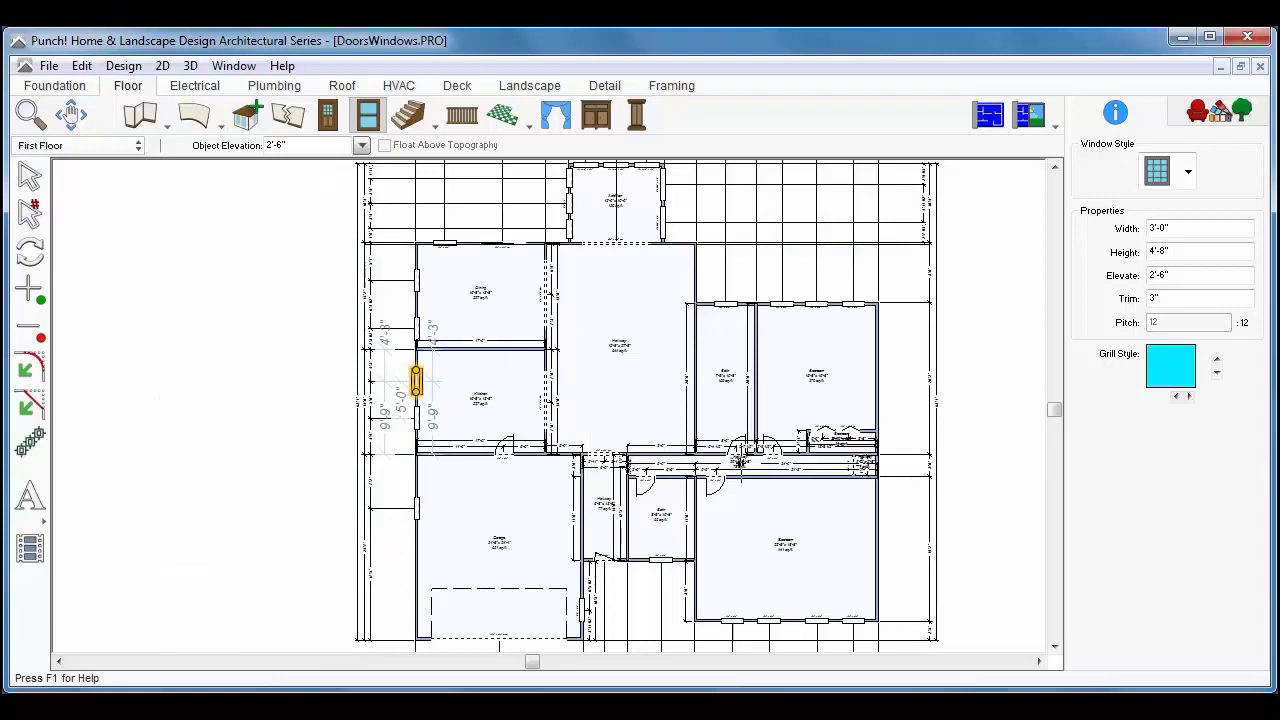
Switch to Full 3D View and orbit the aerial camera to the garage side
left_click(1053, 128)
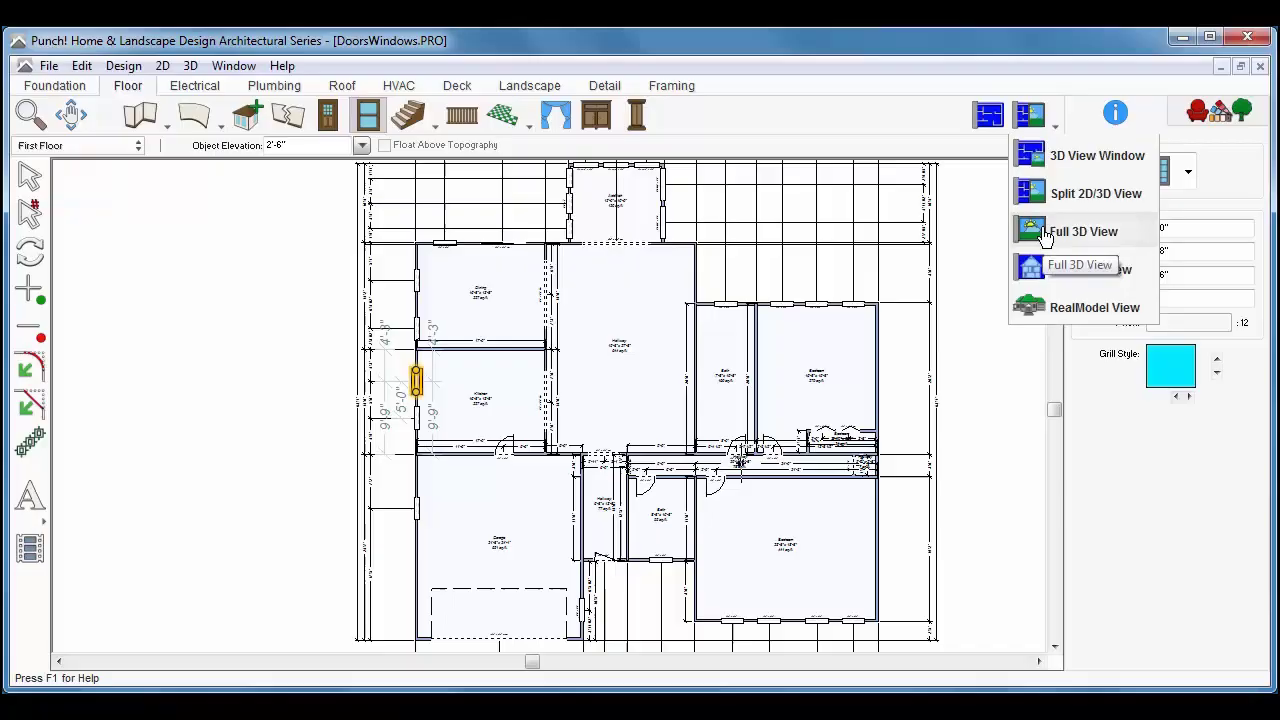
left_click(1083, 231)
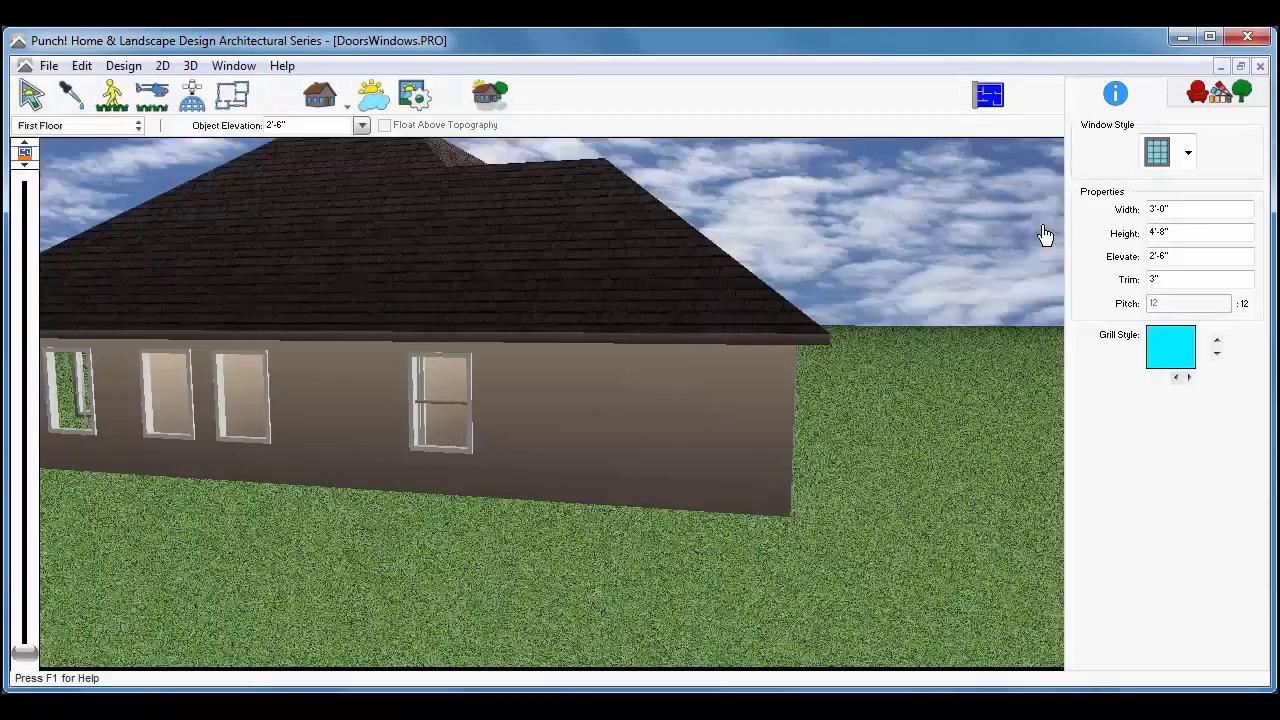
left_click(152, 95)
left_click_drag(907, 366, 37, 466)
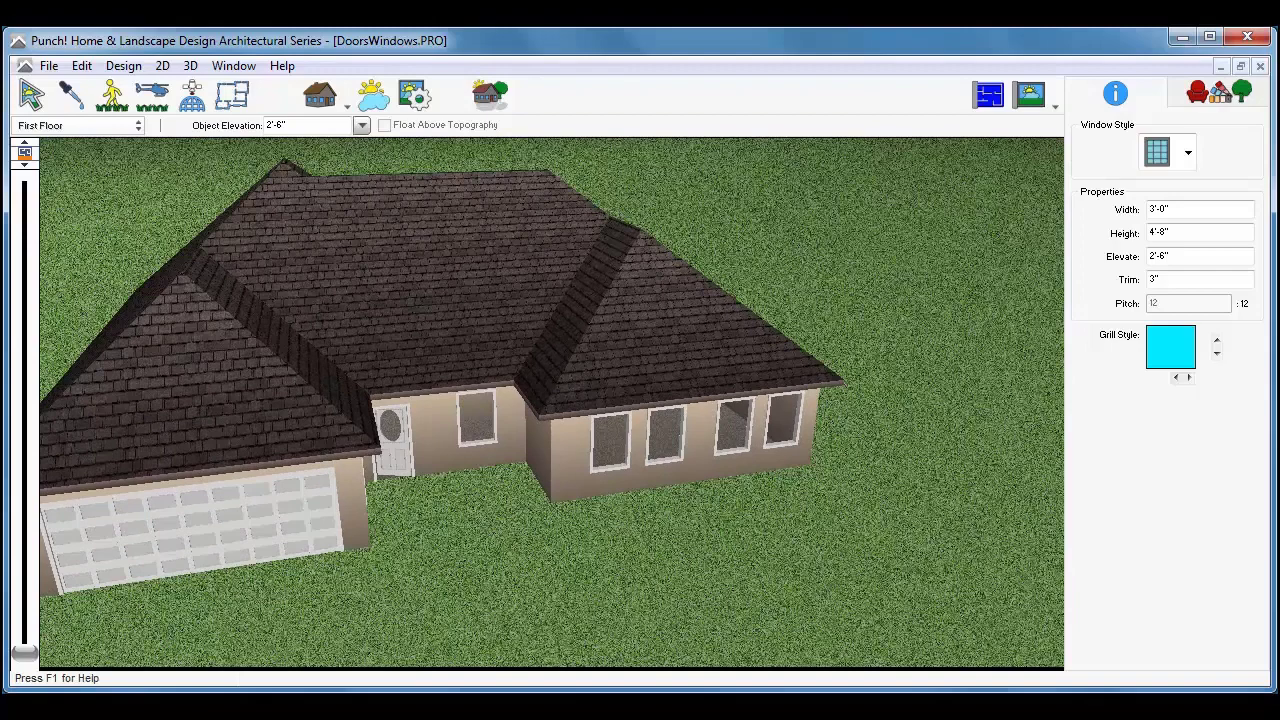
key("Escape")
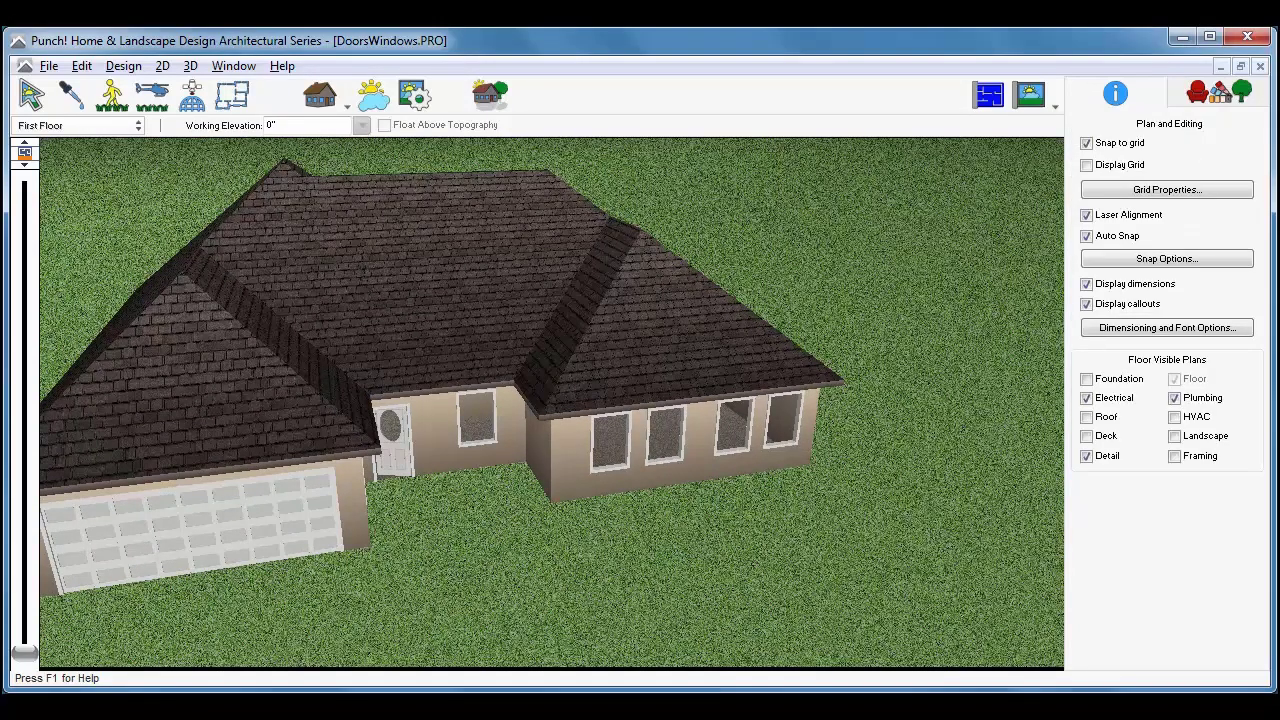
Switch to the Front elevation view and zoom in on the entry door beside the garage
left_click(1055, 106)
left_click(1088, 252)
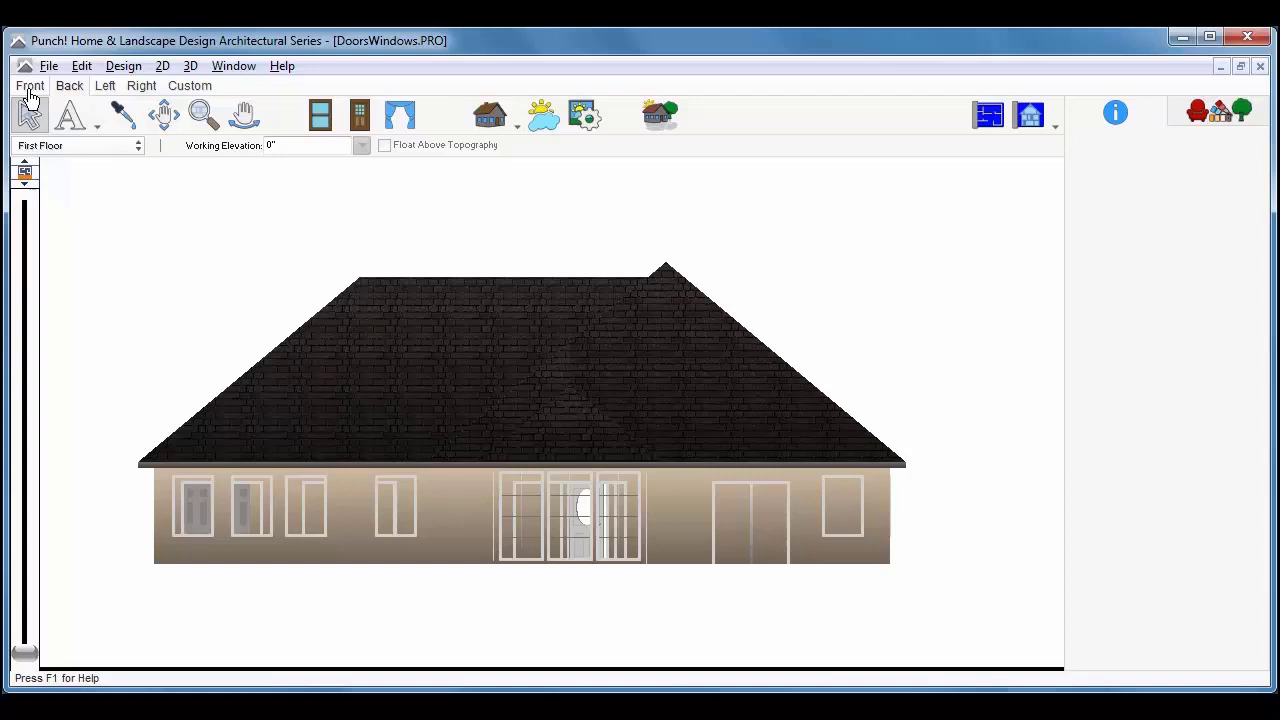
left_click(29, 88)
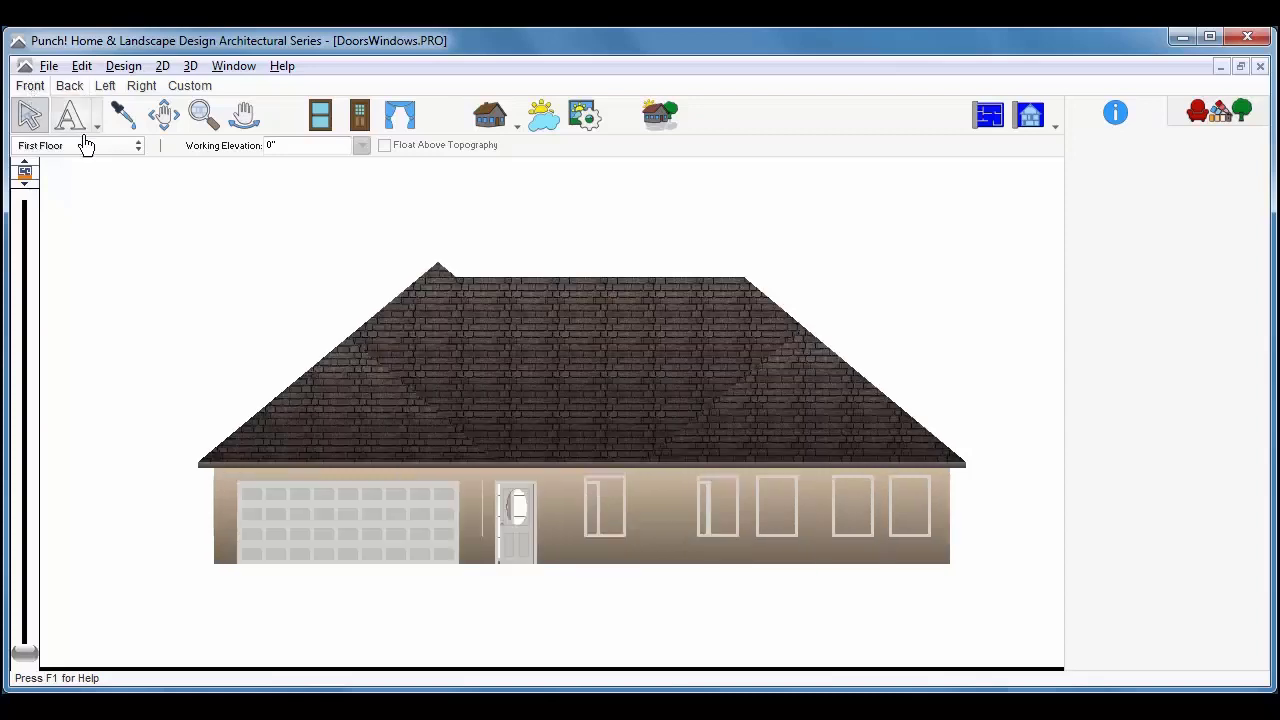
scroll(552, 412, "up", 3)
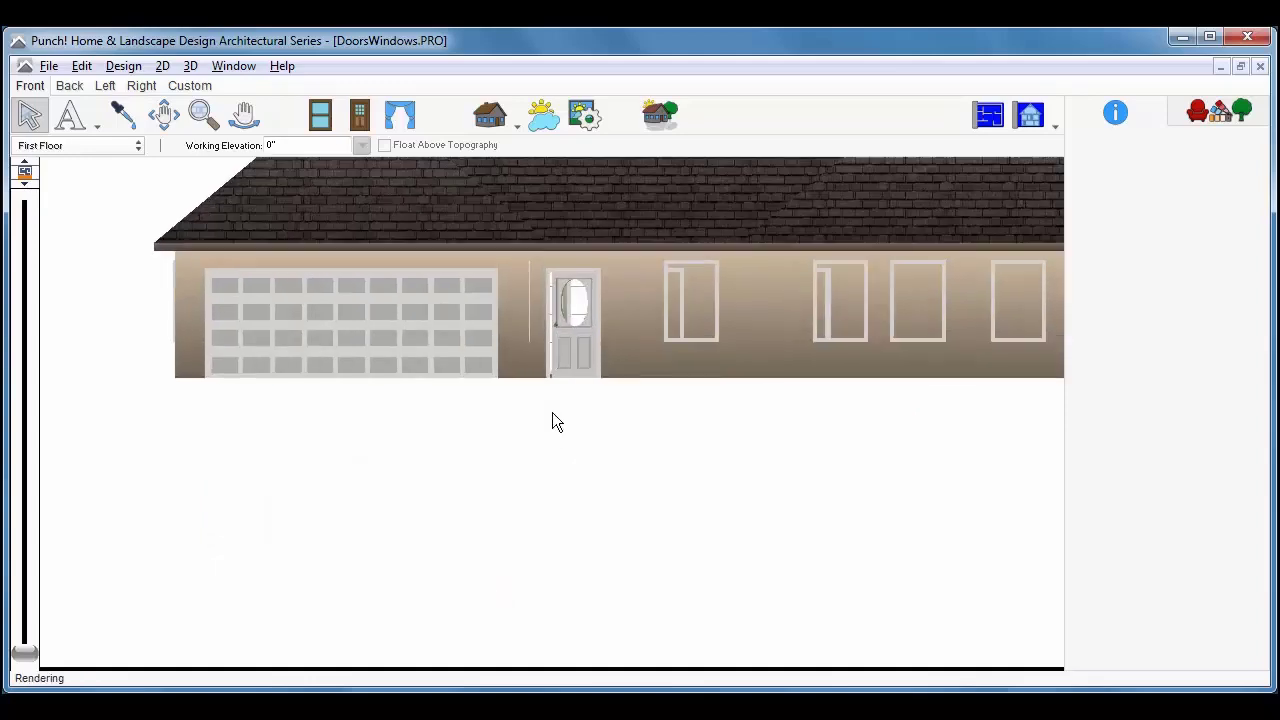
scroll(553, 412, "up", 3)
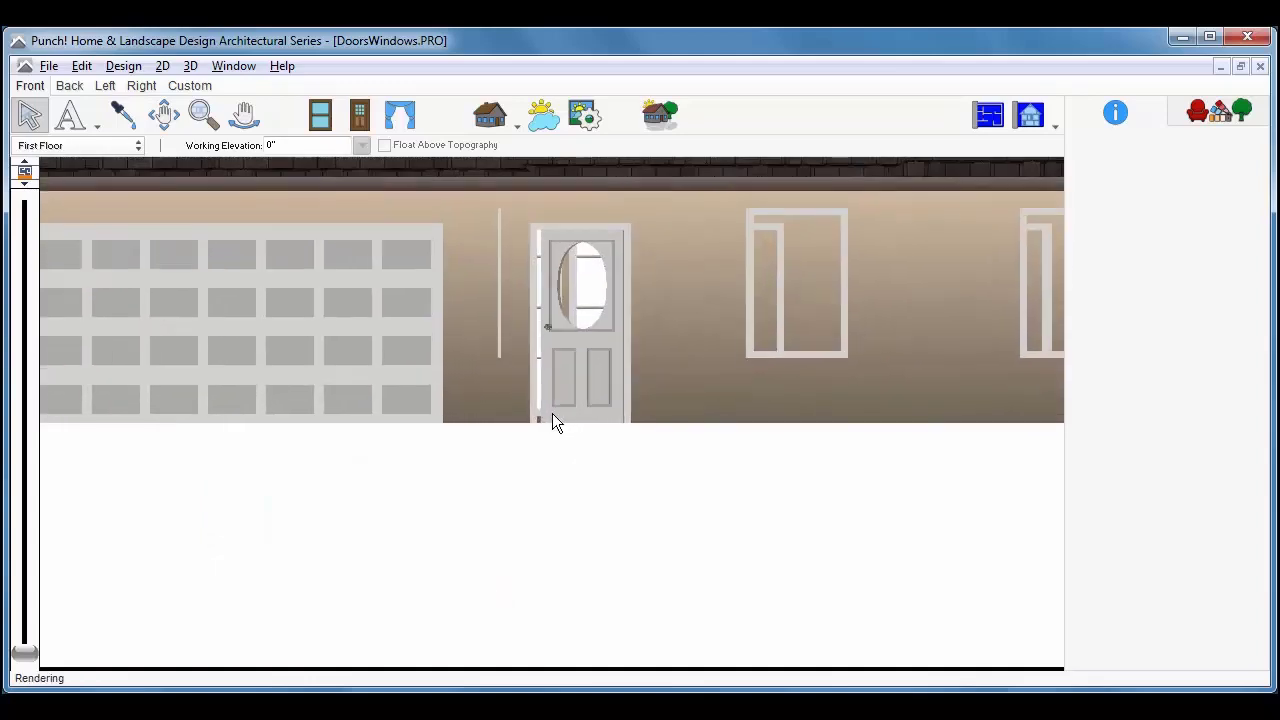
scroll(552, 414, "up", 2)
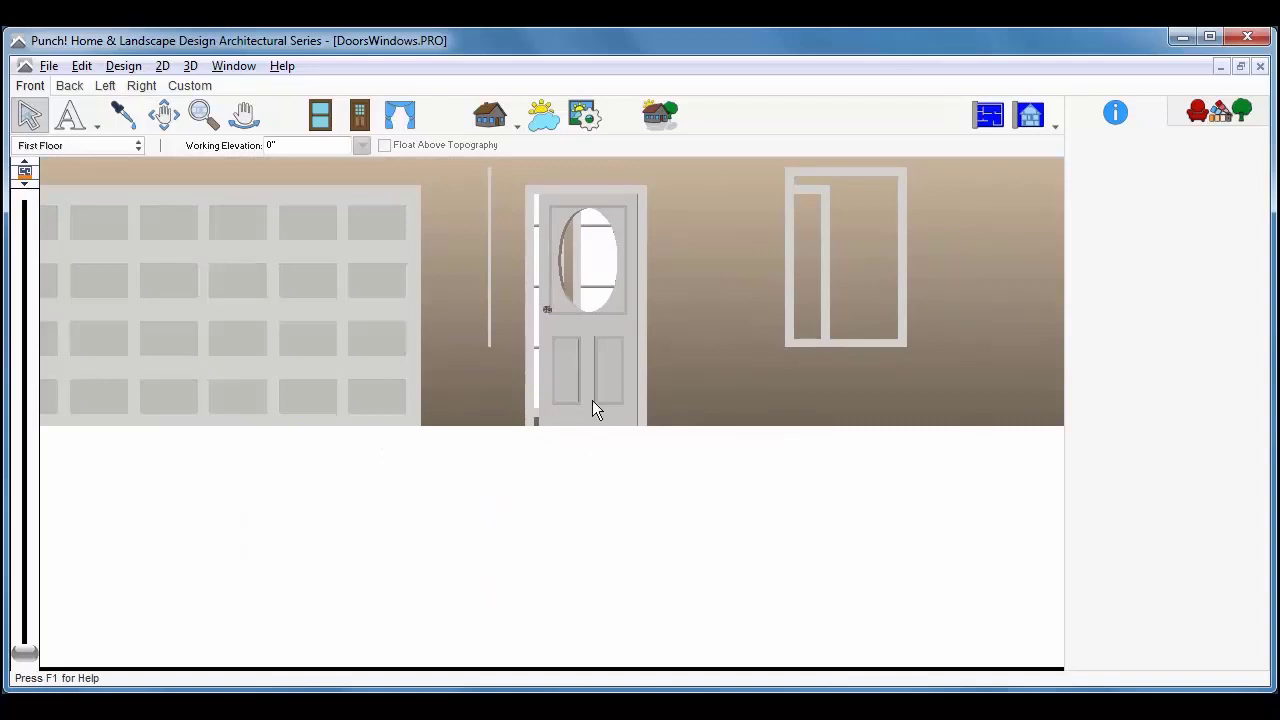
Drag the oval-glass entry door a little left, closer to the garage door
left_click(592, 405)
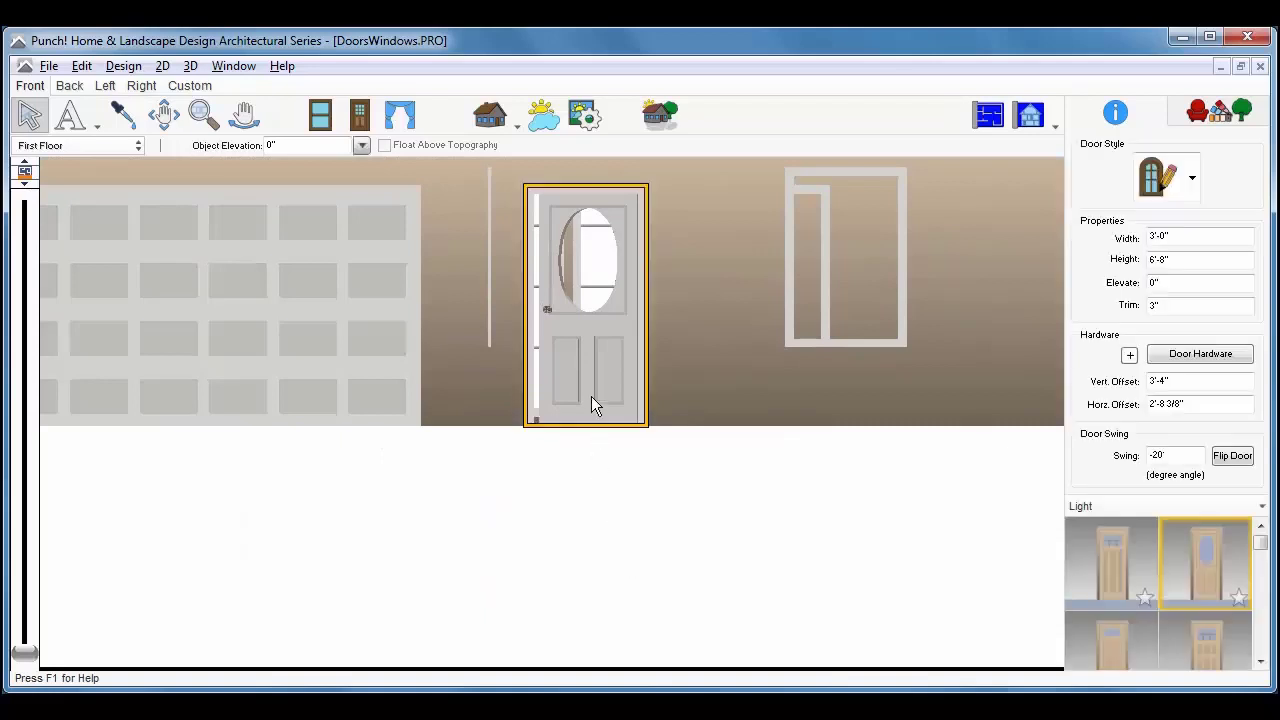
left_click_drag(591, 396, 555, 403)
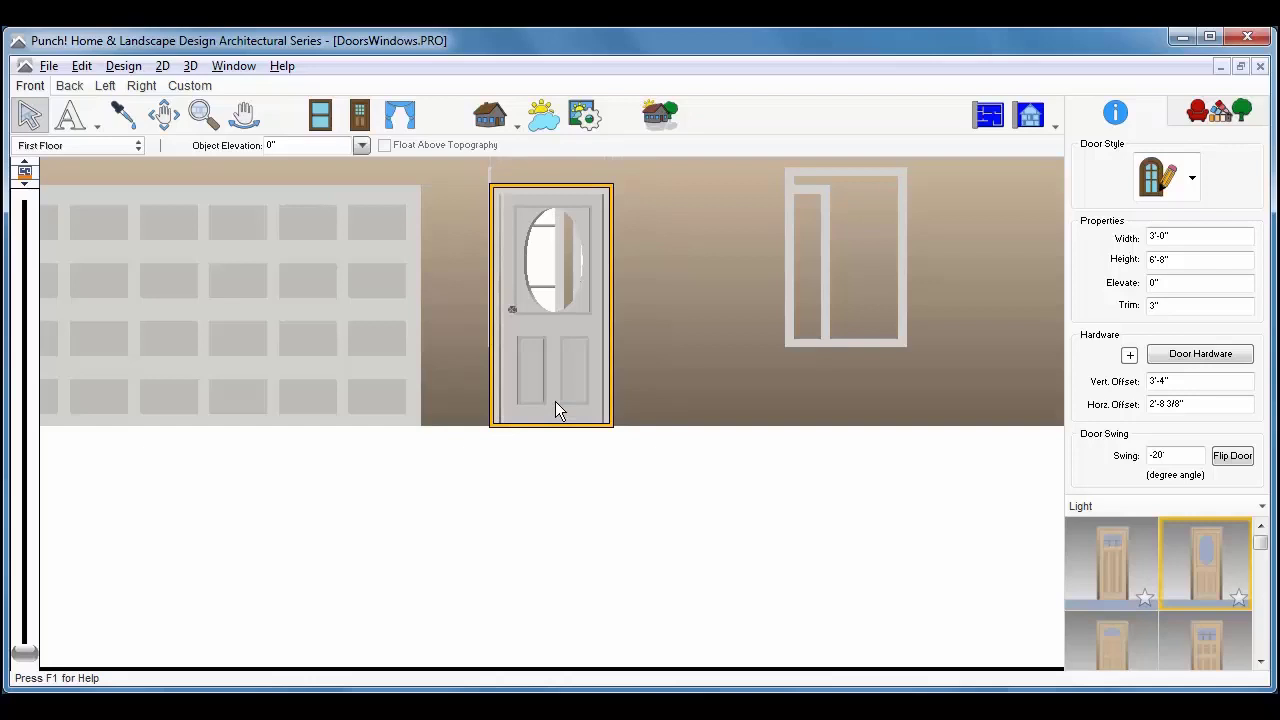
Place a 1'-0" by 6'-5" window with 2" trim just right of the entry door
left_click(320, 114)
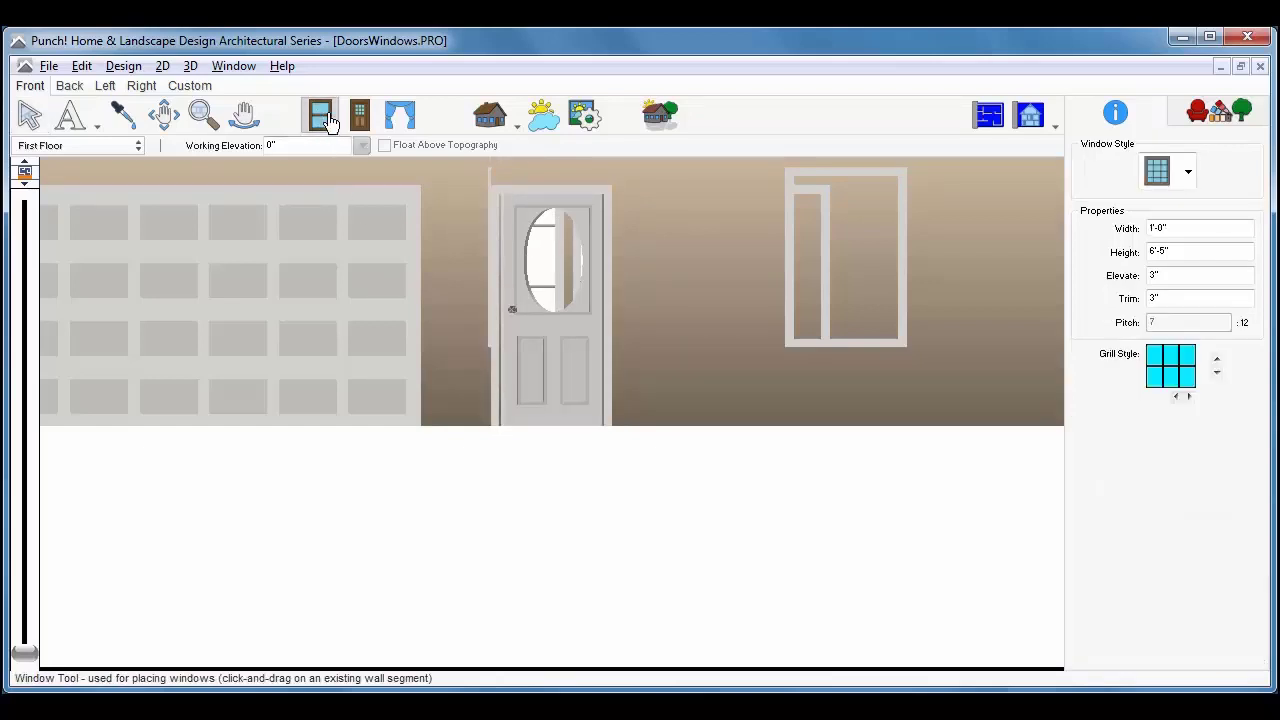
mouse_move(360, 114)
double_click(1203, 225)
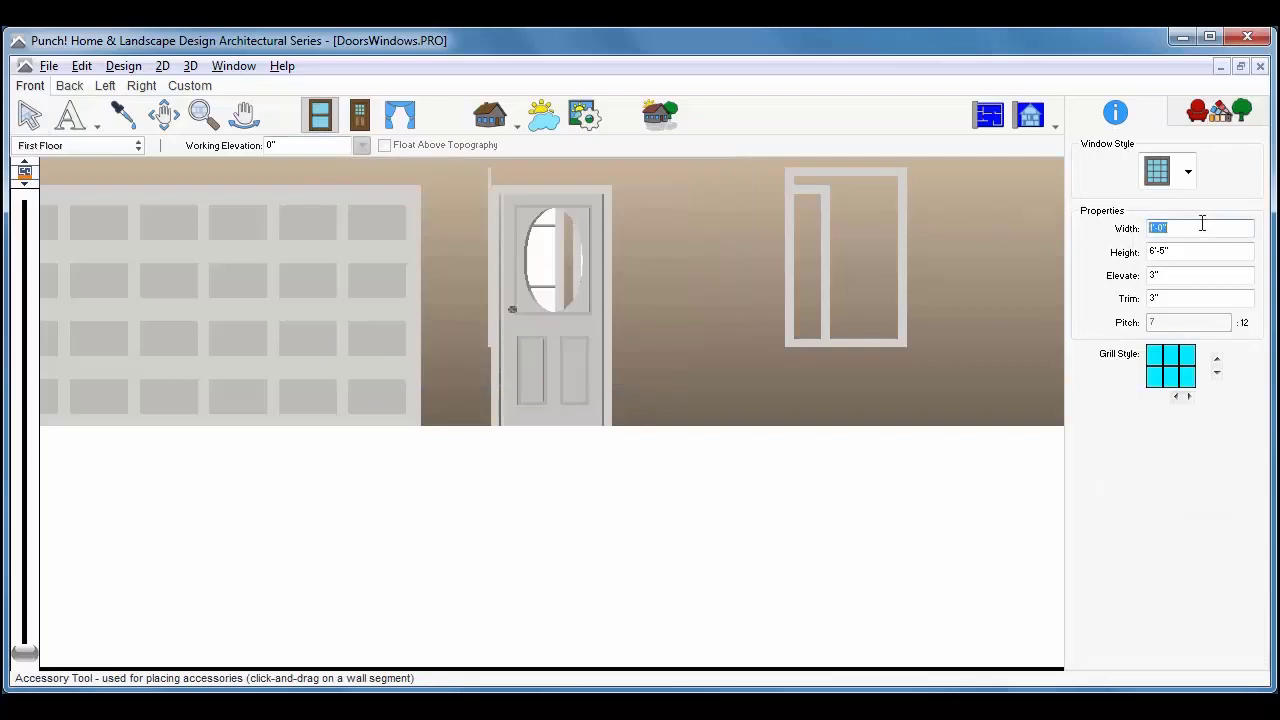
left_click(1178, 222)
double_click(1180, 251)
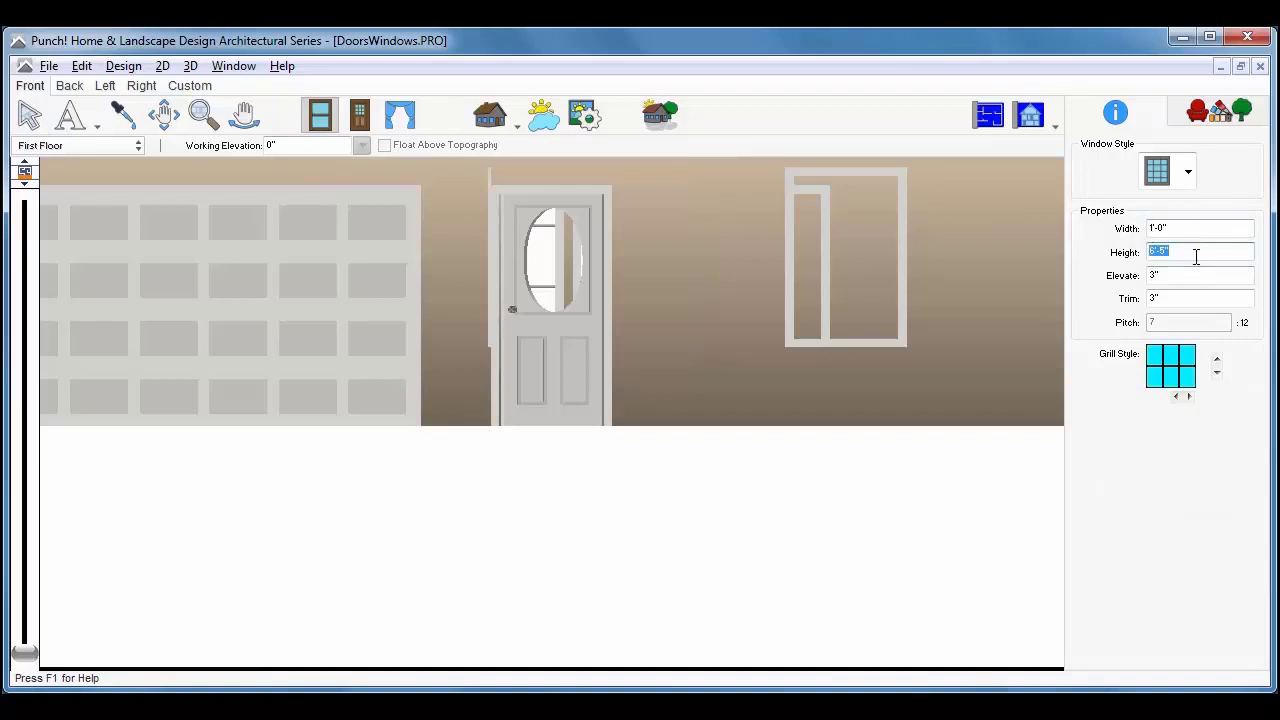
double_click(1199, 299)
type("2")
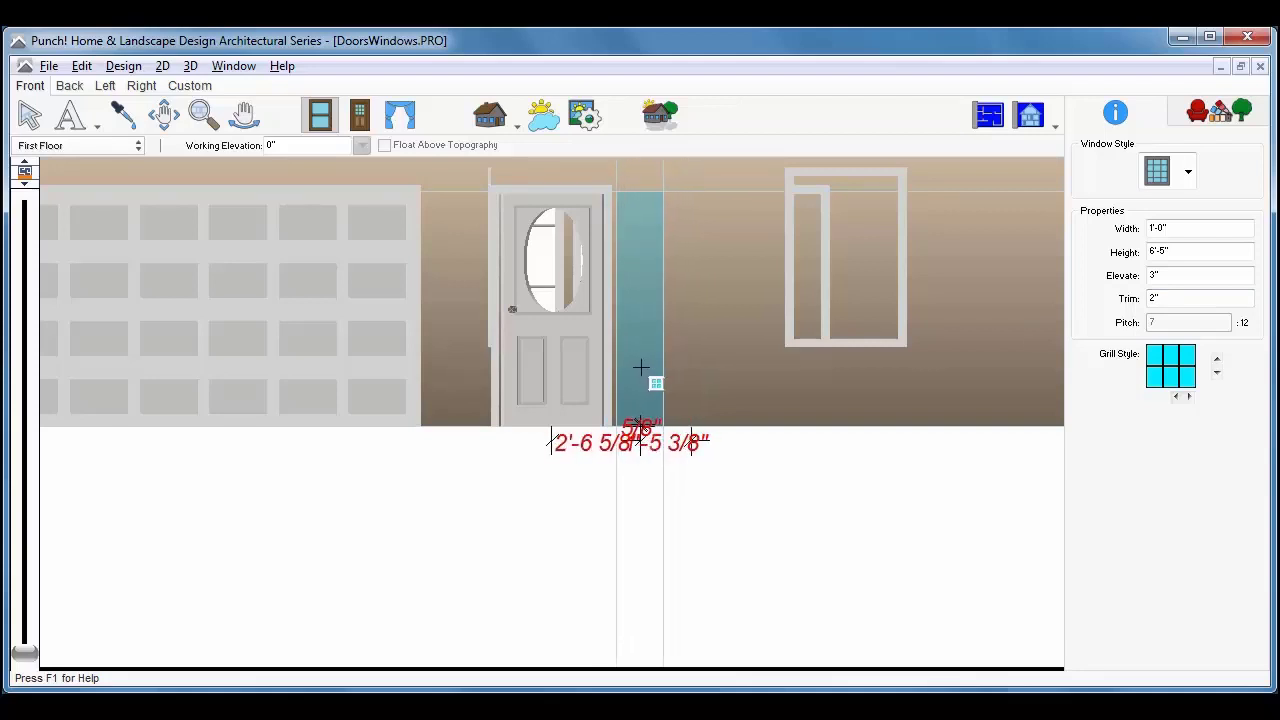
left_click(641, 368)
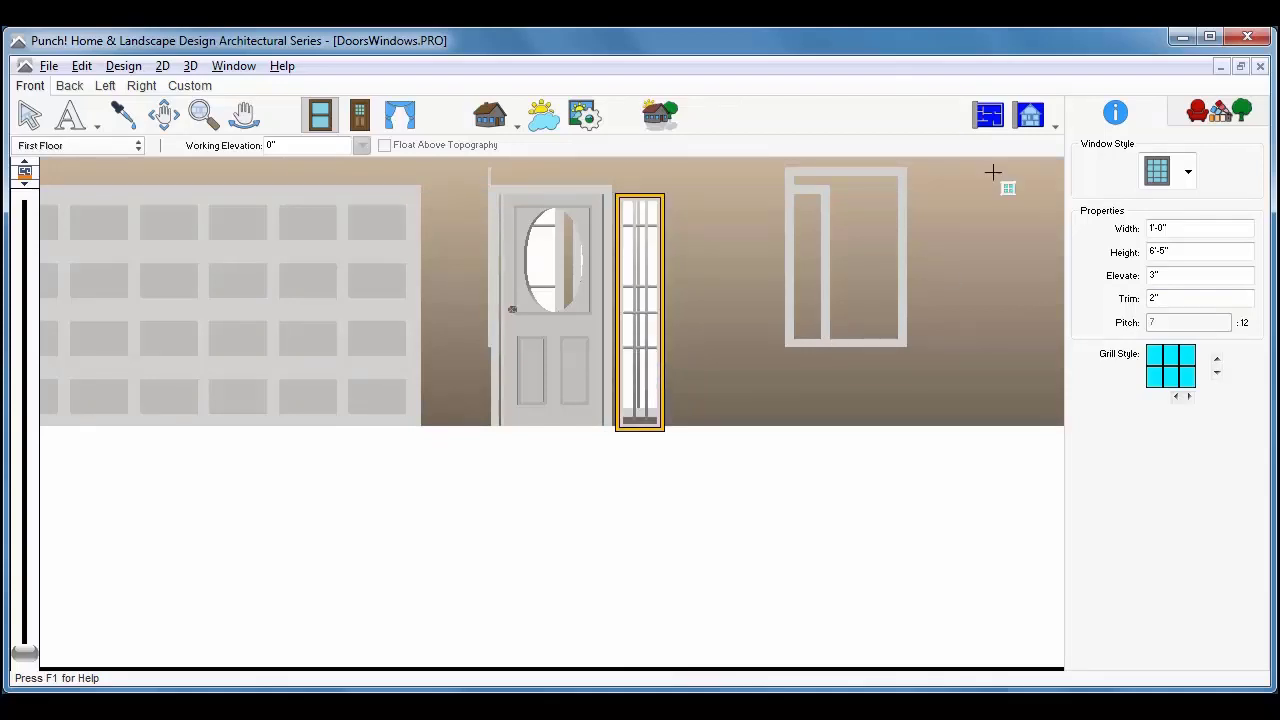
Switch to Full 3D View and fly the camera in to face the front door and sidelight
left_click(1055, 124)
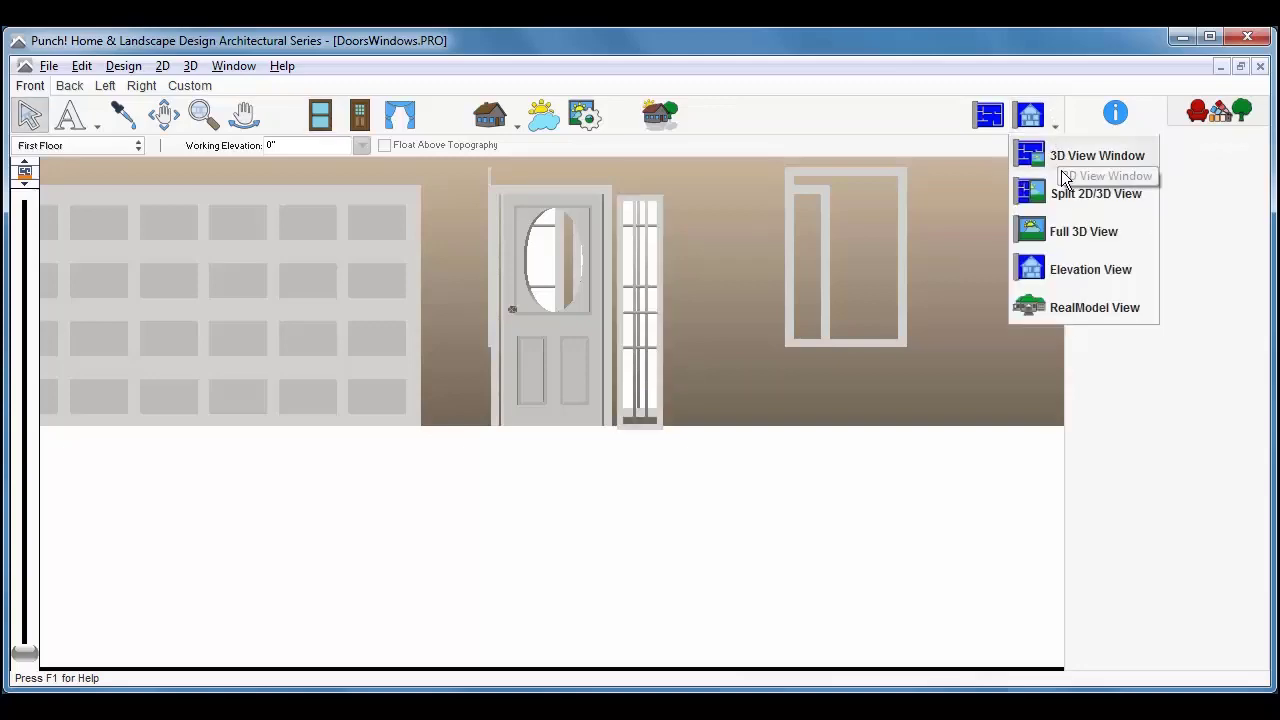
left_click(1069, 234)
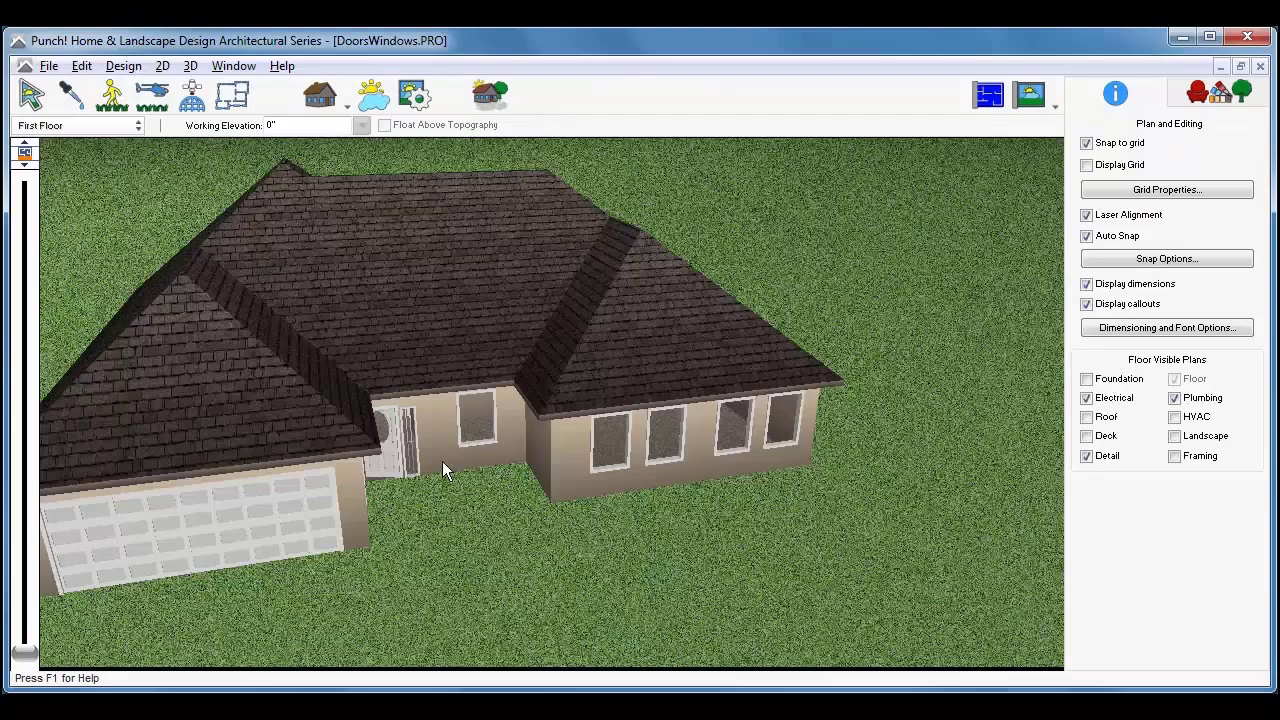
left_click_drag(442, 470, 412, 481)
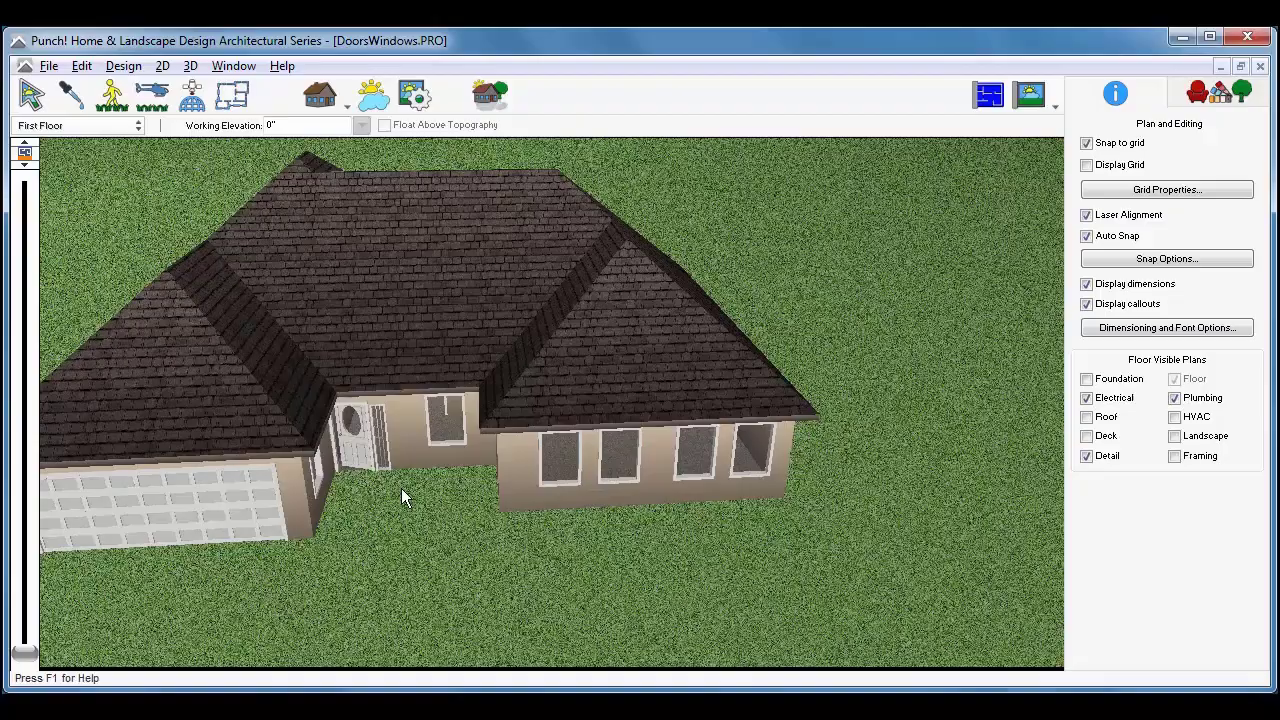
left_click_drag(401, 488, 396, 260)
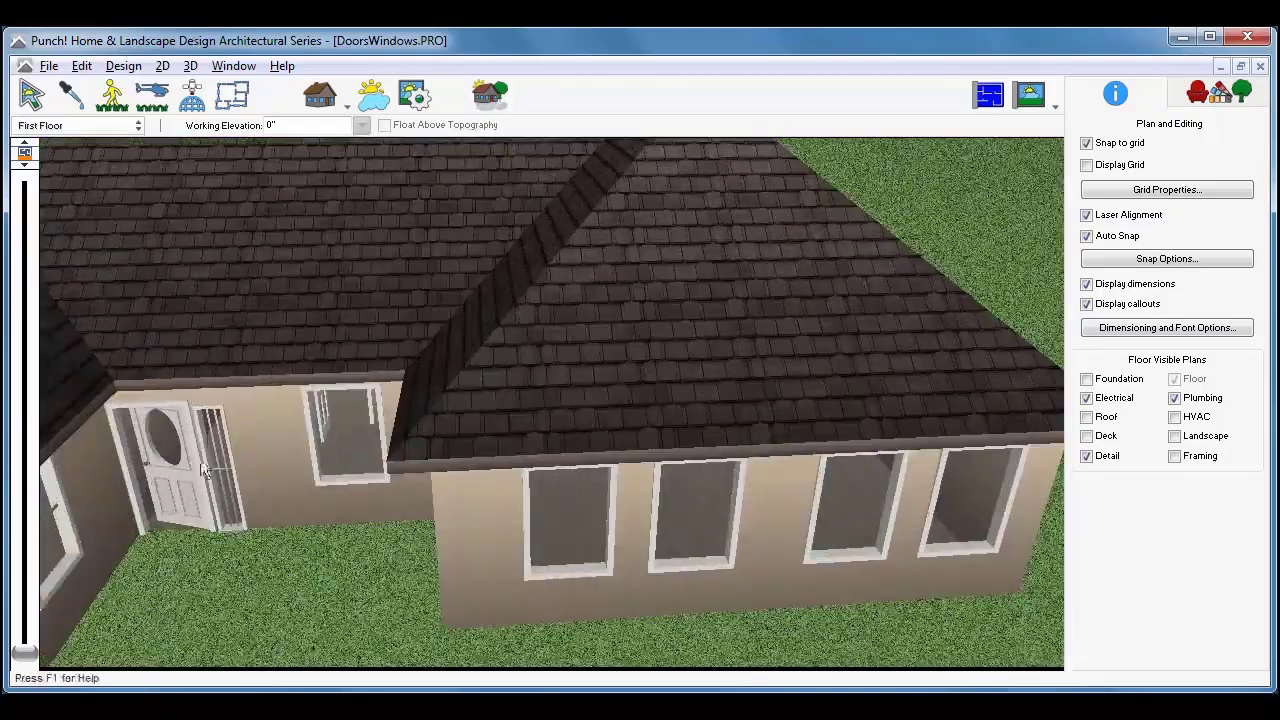
left_click_drag(203, 470, 114, 395)
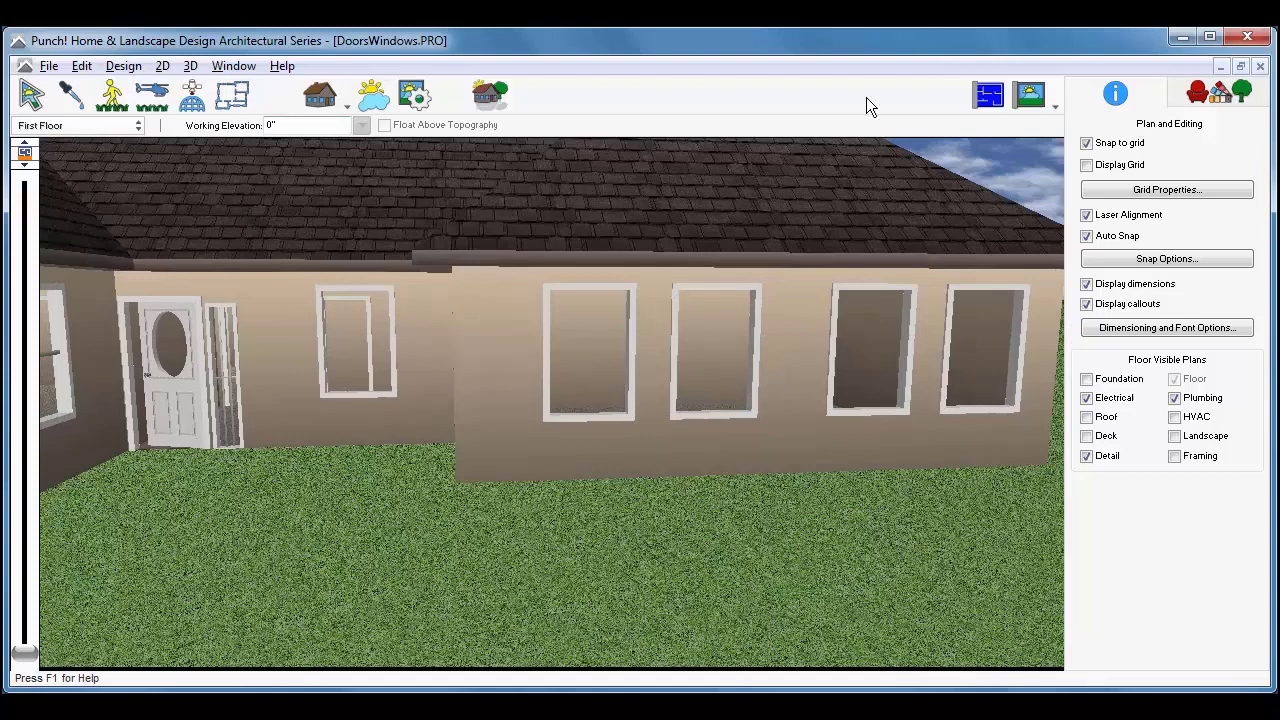
Return to Elevation View and select the sidelight's 1/2" Elevate value for editing
left_click(1057, 106)
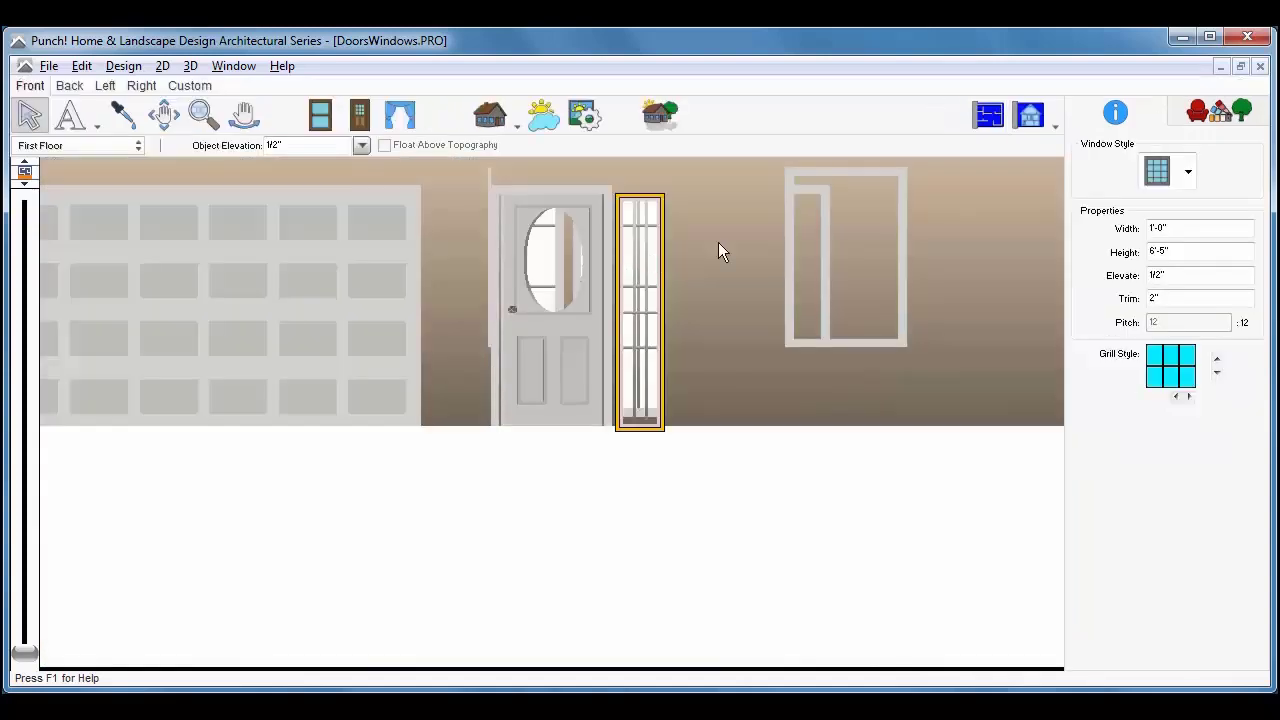
left_click(1092, 248)
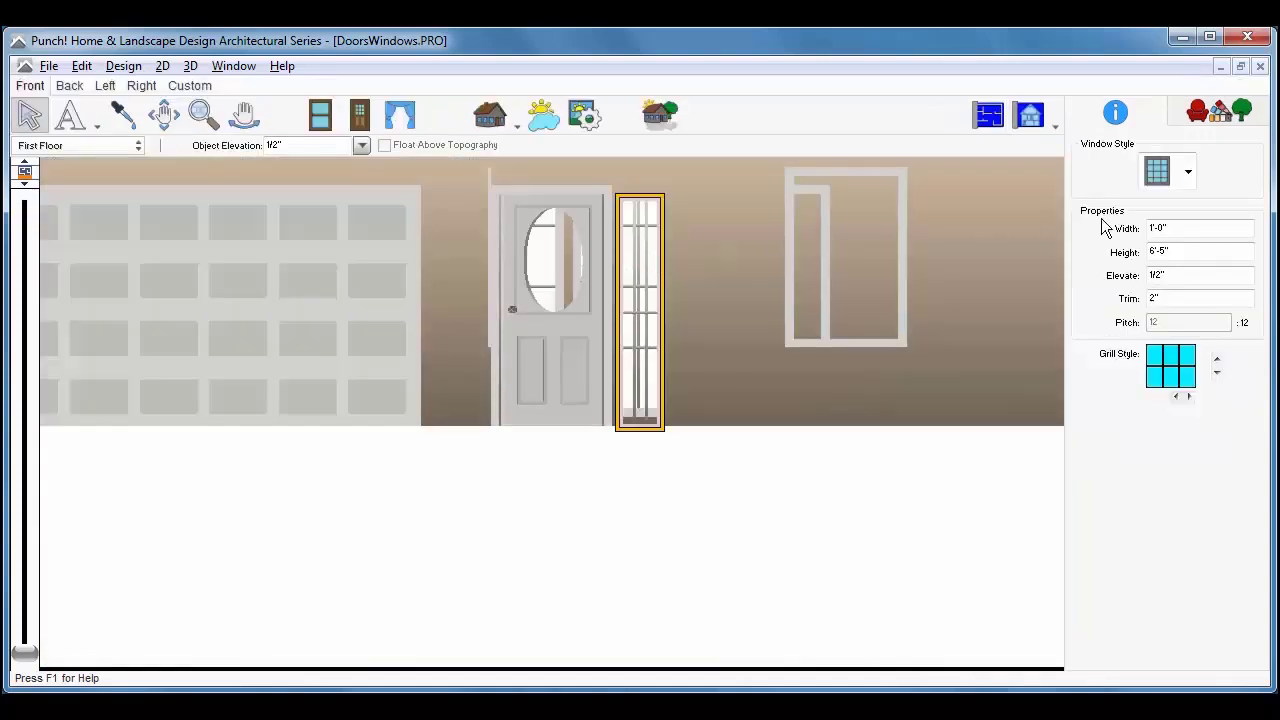
left_click(1192, 274)
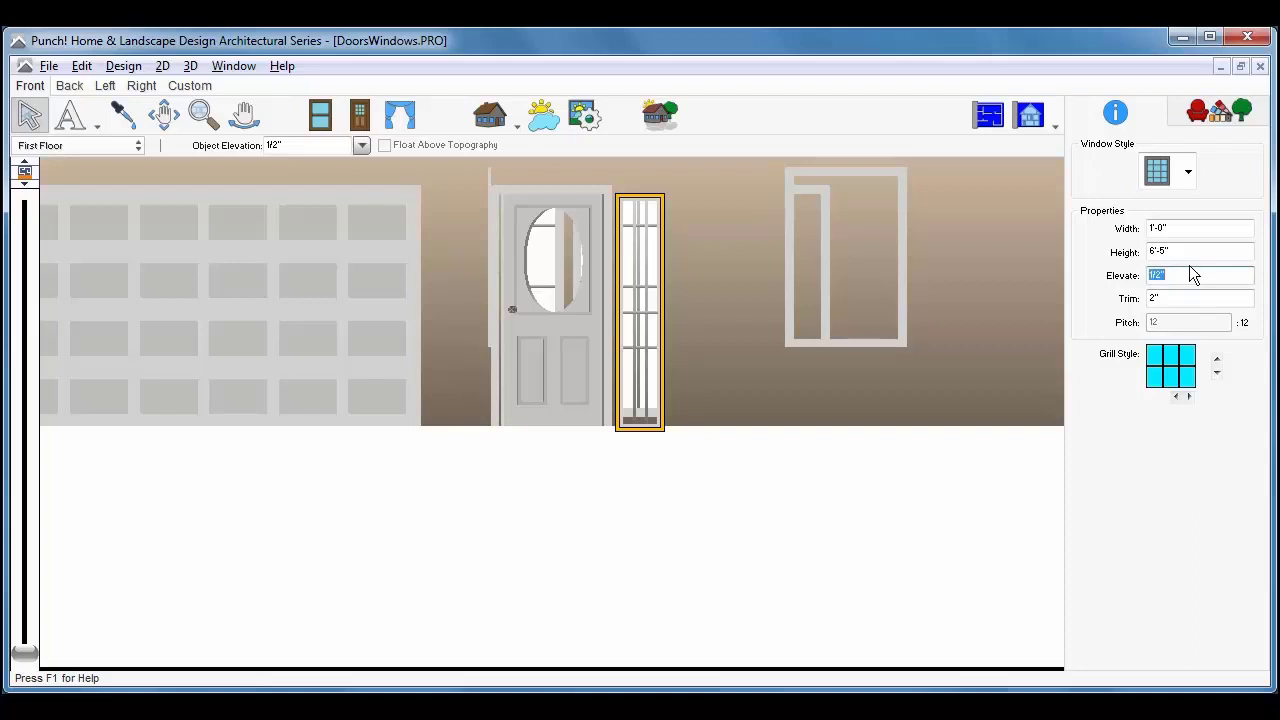